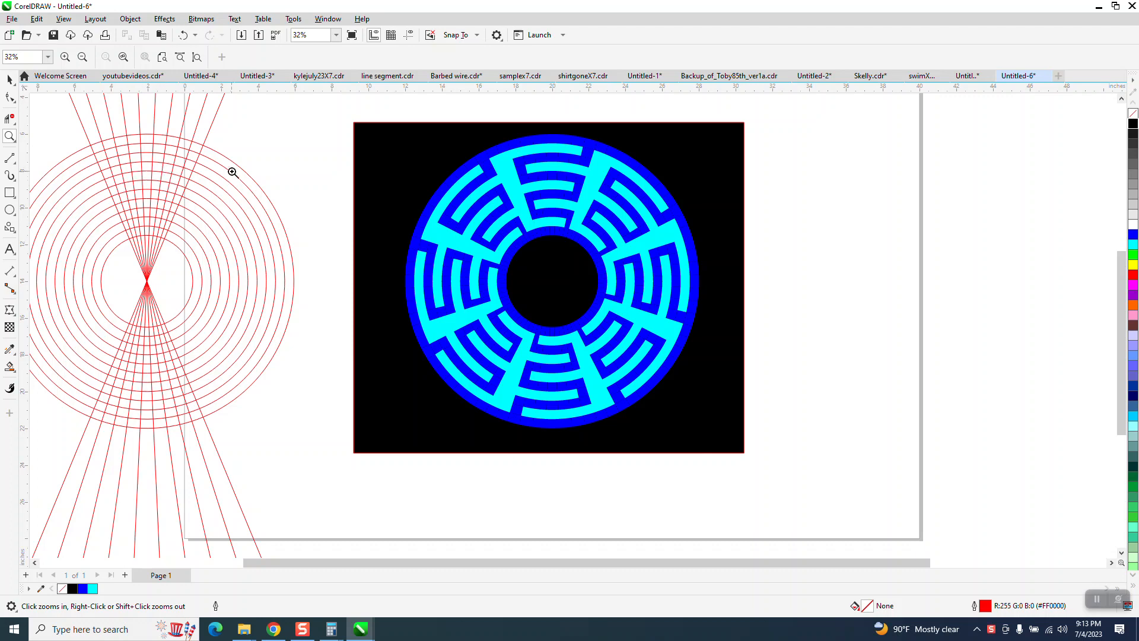
Move the finished black, blue and cyan circular key artwork off the page to its right side
{"action": "right_click", "coordinate": [270, 190]}
{"action": "left_click", "coordinate": [10, 80]}
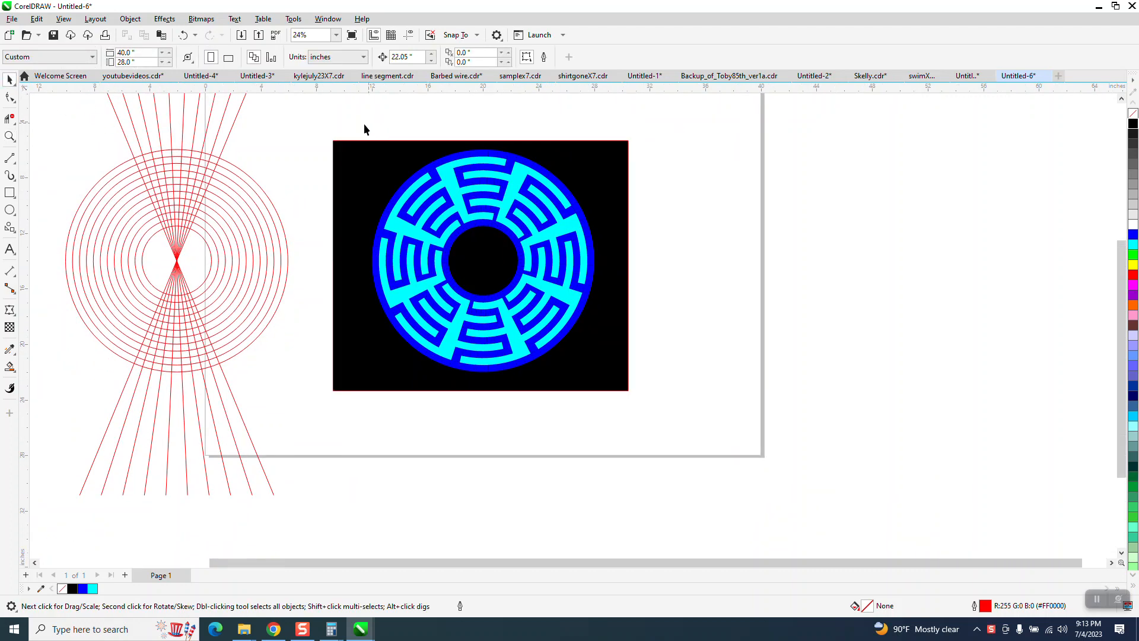
{"action": "left_click_drag", "start_coordinate": [325, 125], "coordinate": [672, 432]}
{"action": "left_click_drag", "start_coordinate": [494, 280], "coordinate": [861, 287]}
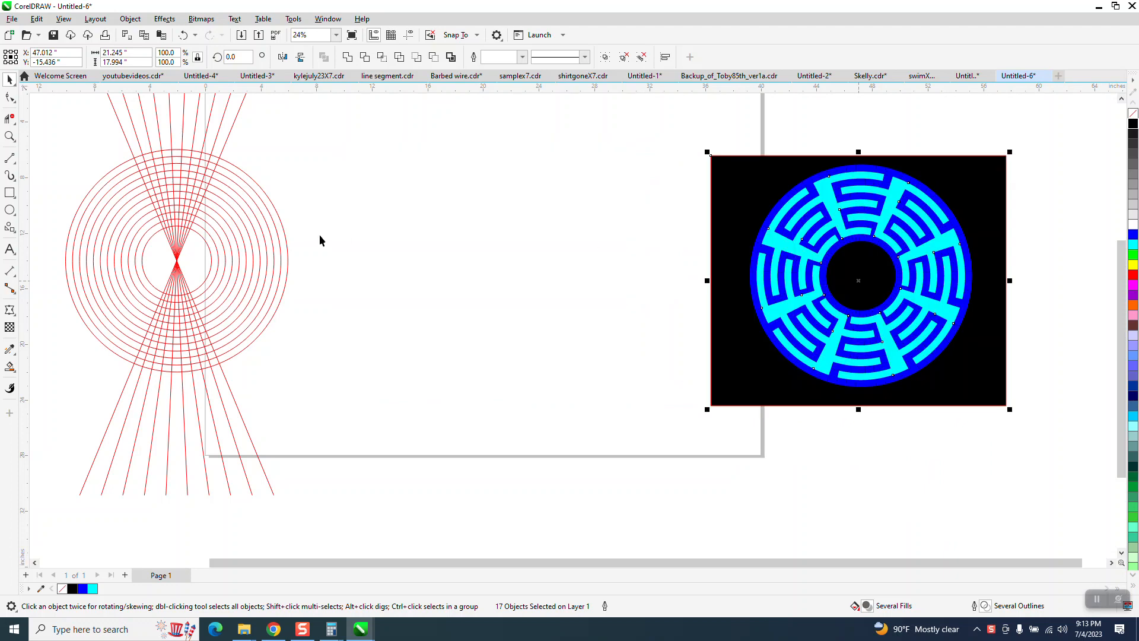
Draw a circle, centre it on the page and set its diameter to 16 inches
{"action": "left_click", "coordinate": [10, 210]}
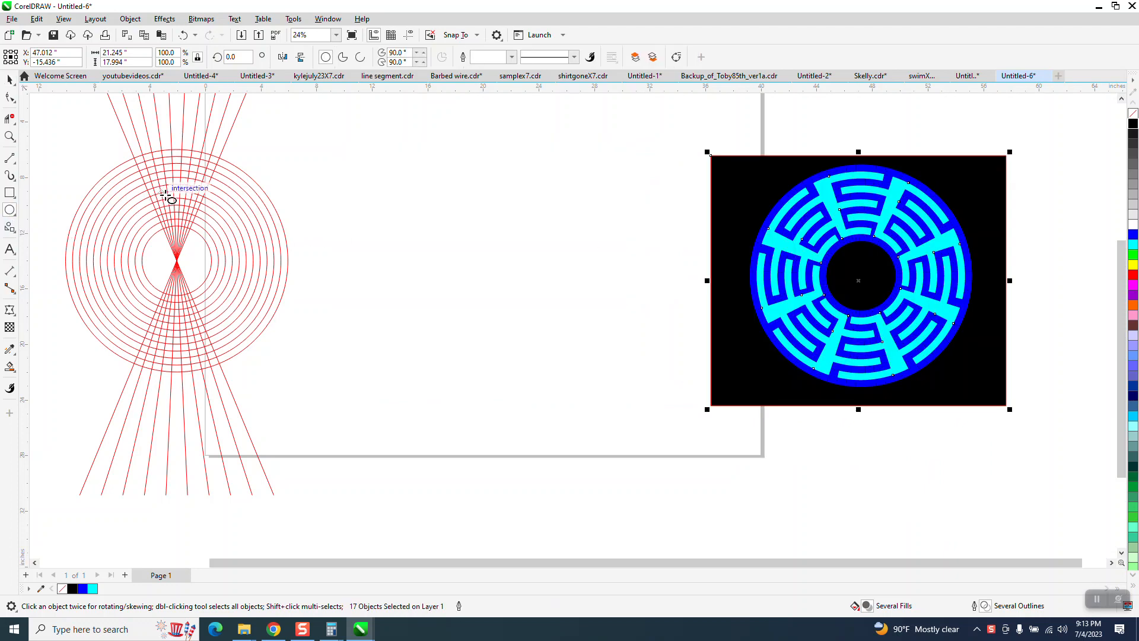
{"action": "left_click_drag", "start_coordinate": [554, 170], "coordinate": [446, 393]}
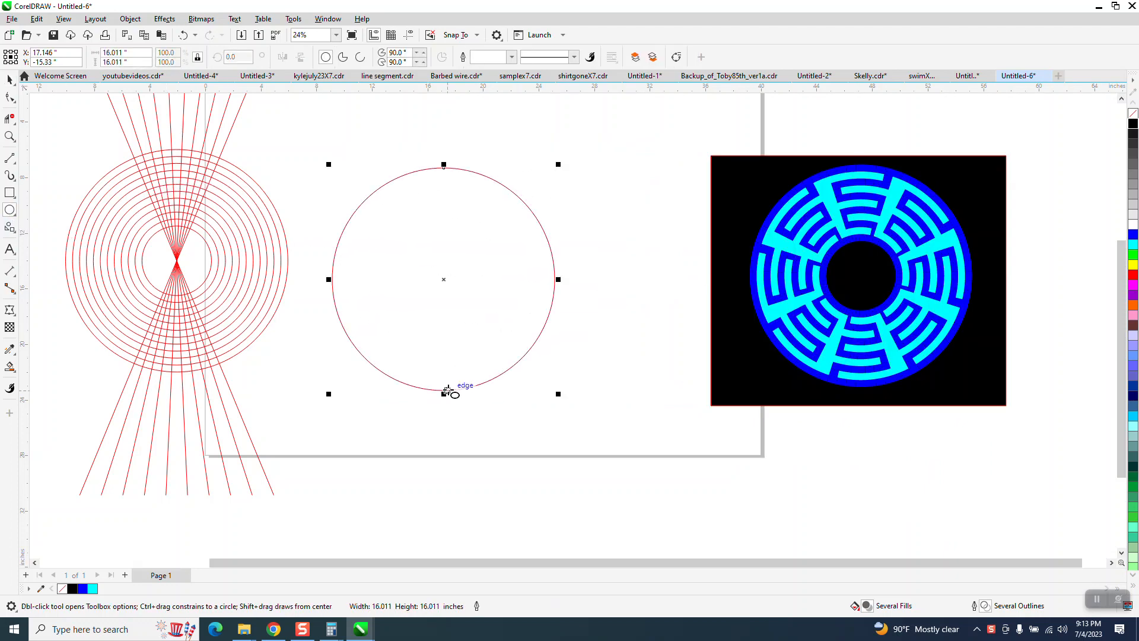
{"action": "key", "text": "p"}
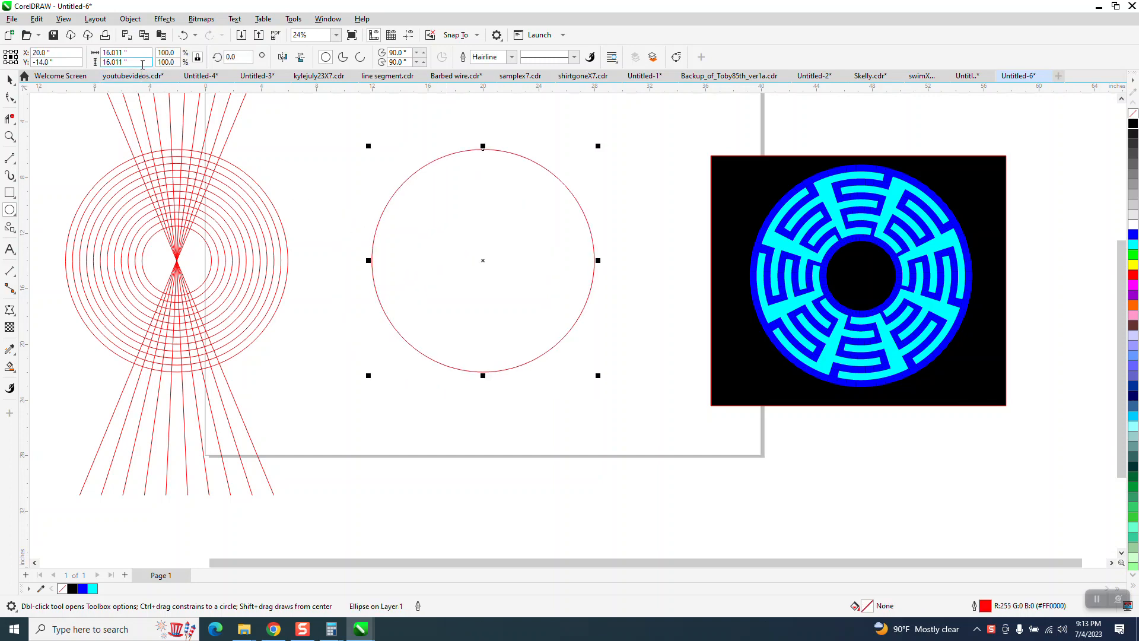
{"action": "left_click_drag", "start_coordinate": [143, 52], "coordinate": [102, 53]}
{"action": "type", "text": "16"}
{"action": "key", "text": "Return"}
{"action": "left_click", "coordinate": [9, 79]}
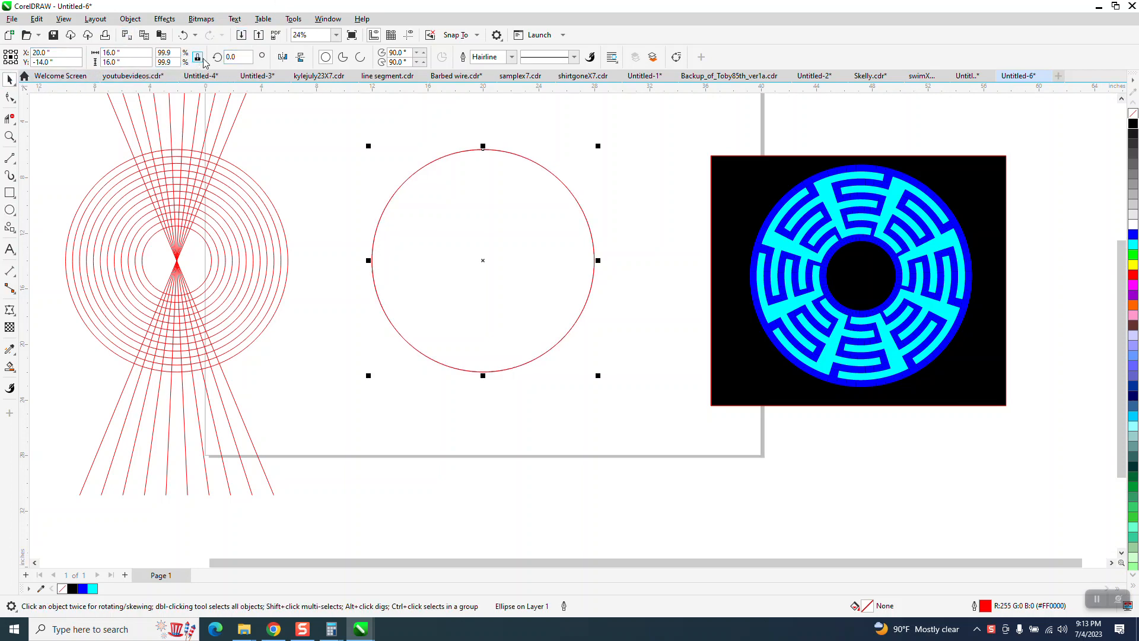
Duplicate the circle at 15 inches and repeat the reduction to make concentric circles in 1-inch steps down to 6 inches
{"action": "left_click", "coordinate": [140, 52]}
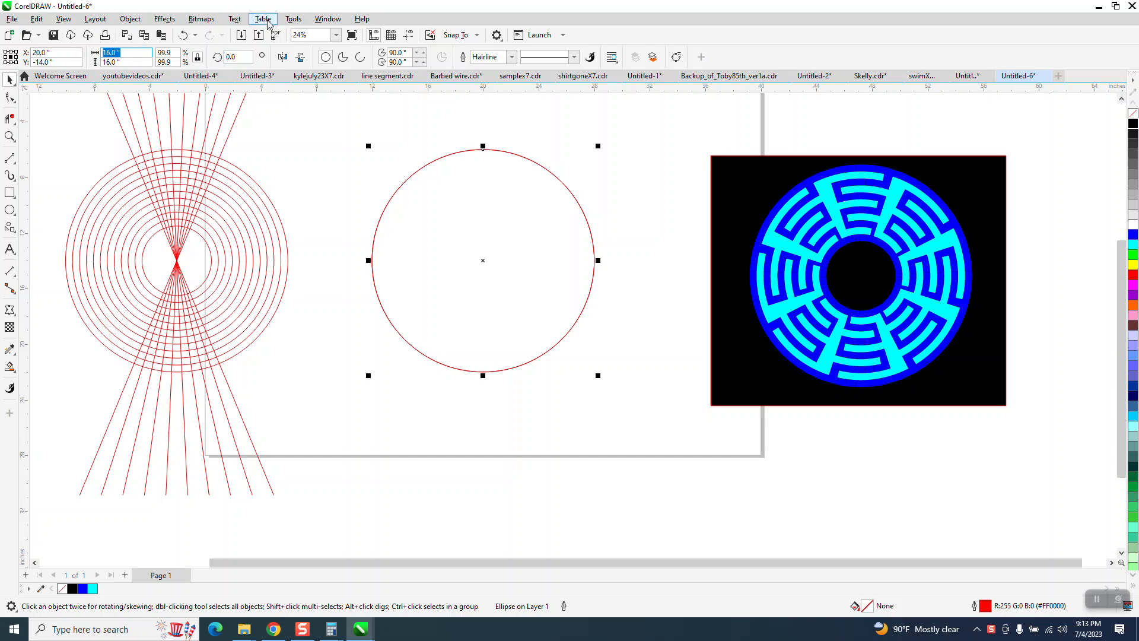
{"action": "type", "text": "15"}
{"action": "key", "text": "KP_Add"}
{"action": "key", "text": "ctrl+r"}
{"action": "key", "text": "ctrl+r"}
{"action": "key", "text": "ctrl+r"}
{"action": "key", "text": "ctrl+r"}
{"action": "key", "text": "ctrl+r"}
{"action": "key", "text": "ctrl+r"}
{"action": "key", "text": "ctrl+r"}
{"action": "key", "text": "ctrl+r"}
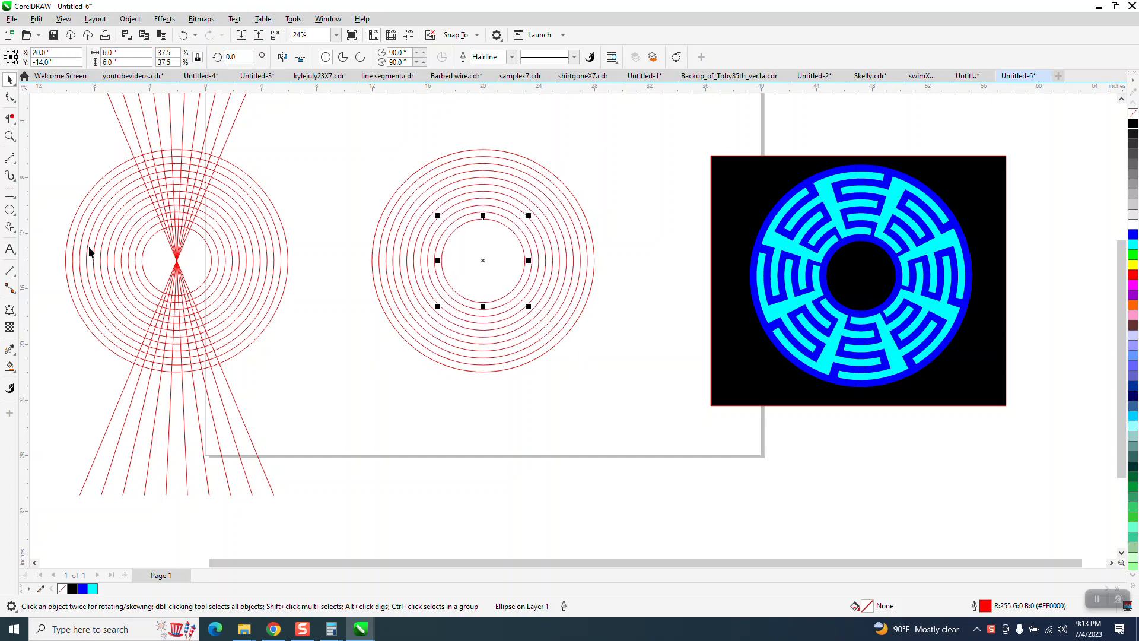
Draw a straight vertical line about 24.5 inches long and centre it on the page through the circles
{"action": "left_click", "coordinate": [10, 159]}
{"action": "left_click_drag", "start_coordinate": [346, 130], "coordinate": [368, 479]}
{"action": "key", "text": "p"}
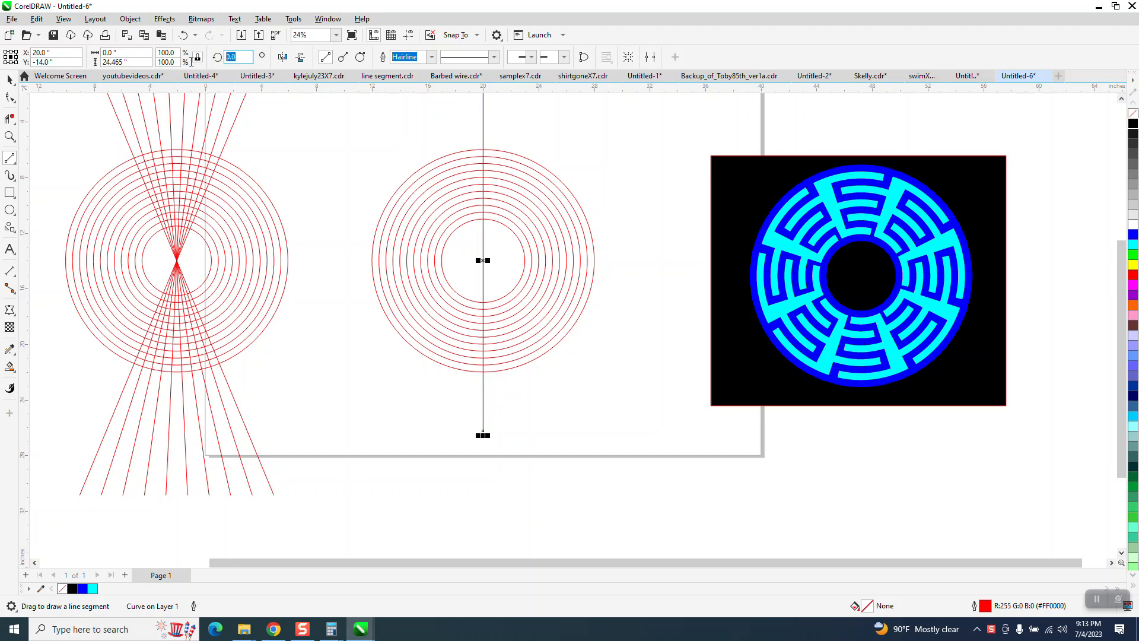
Rotate the vertical line to 22.5 degrees and add a horizontally mirrored copy crossing it at the centre
{"action": "type", "text": "45"}
{"action": "key", "text": "Return"}
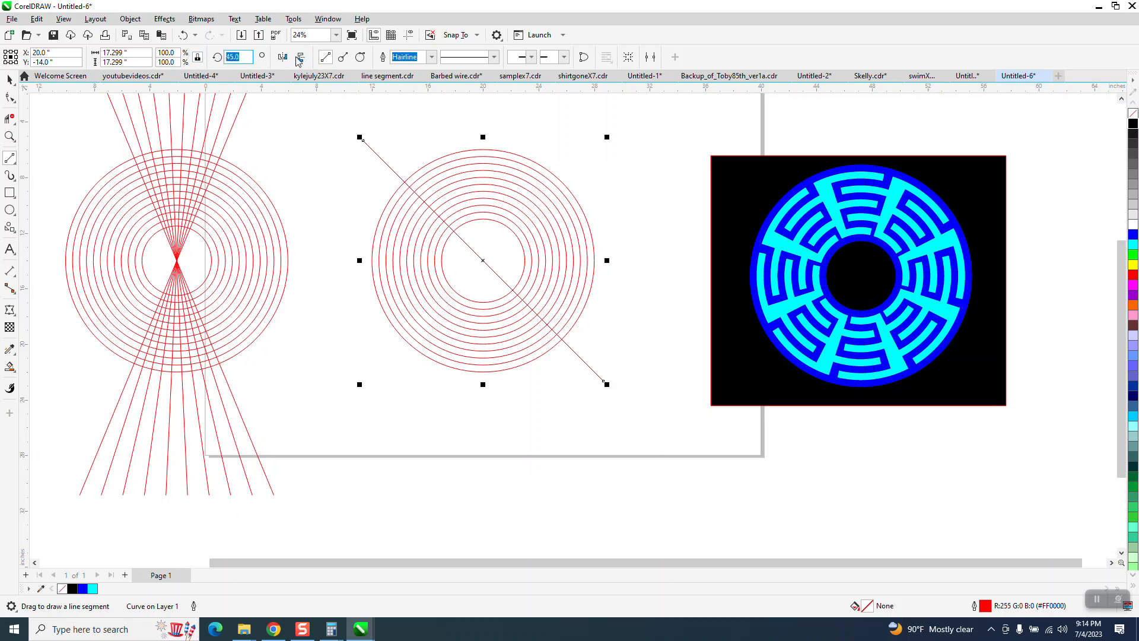
{"action": "type", "text": "22.5"}
{"action": "key", "text": "Return"}
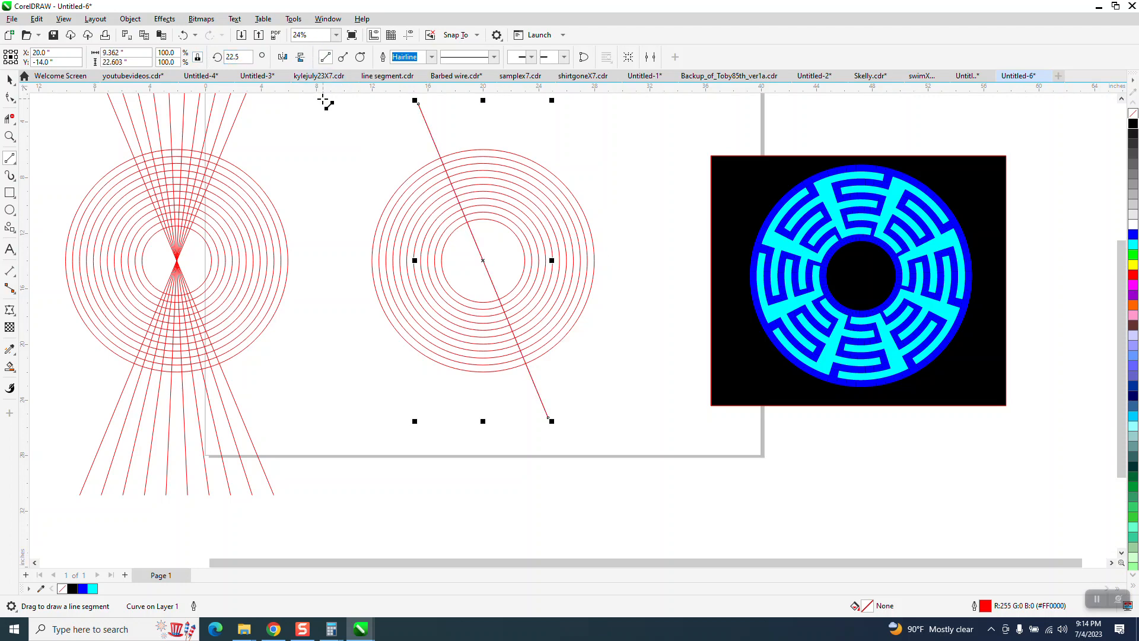
{"action": "left_click", "coordinate": [283, 57]}
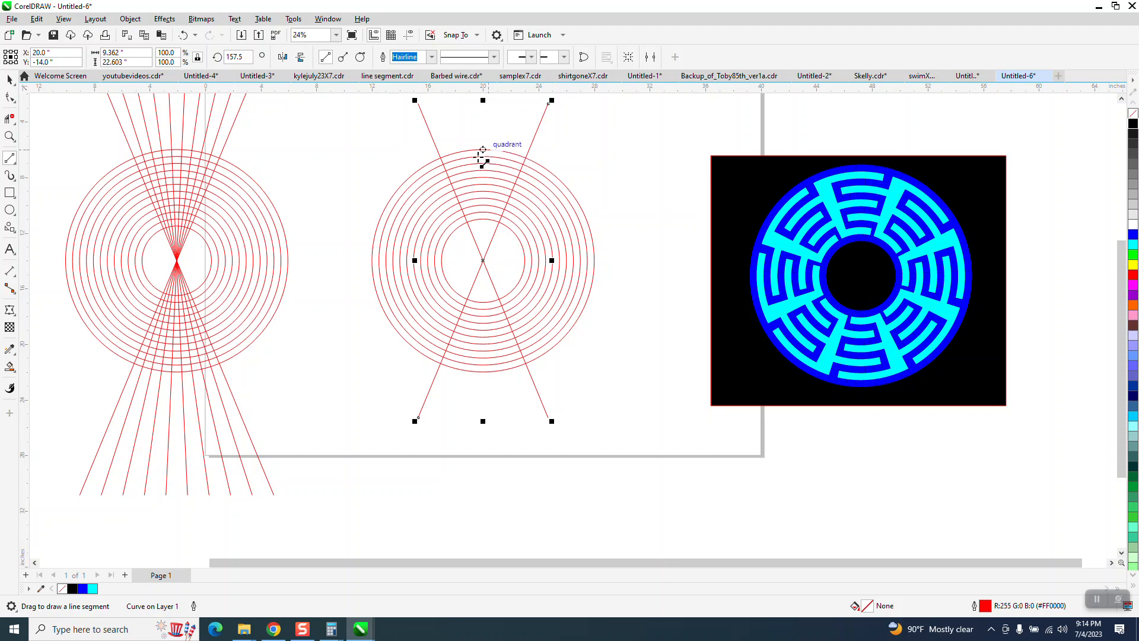
Blend the two crossing lines with 8 intermediate steps to divide the circles into equal wedges
{"action": "left_click", "coordinate": [10, 137]}
{"action": "left_click_drag", "start_coordinate": [363, 126], "coordinate": [621, 317]}
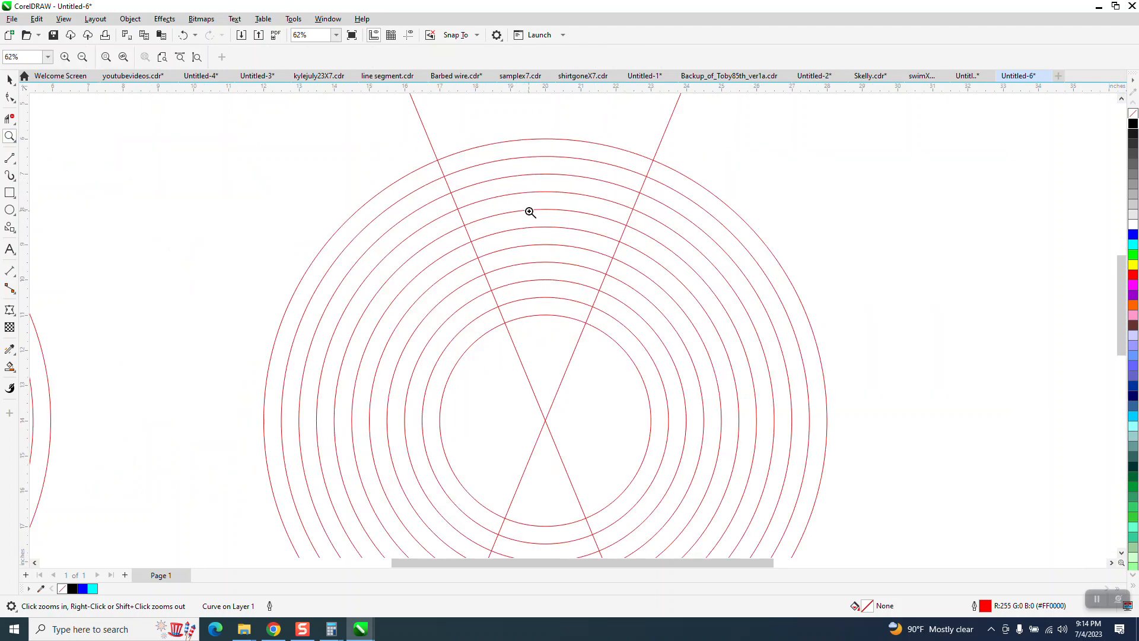
{"action": "scroll", "coordinate": [469, 174], "scroll_direction": "down", "scroll_amount": 1}
{"action": "scroll", "coordinate": [465, 175], "scroll_direction": "down", "scroll_amount": 1}
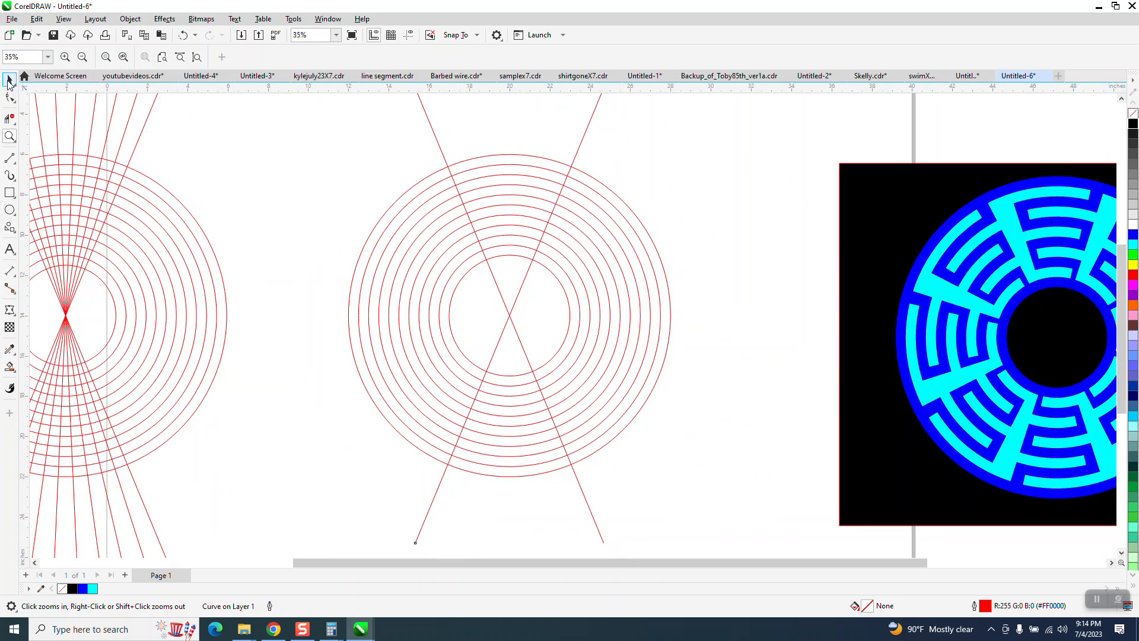
{"action": "left_click", "coordinate": [10, 79]}
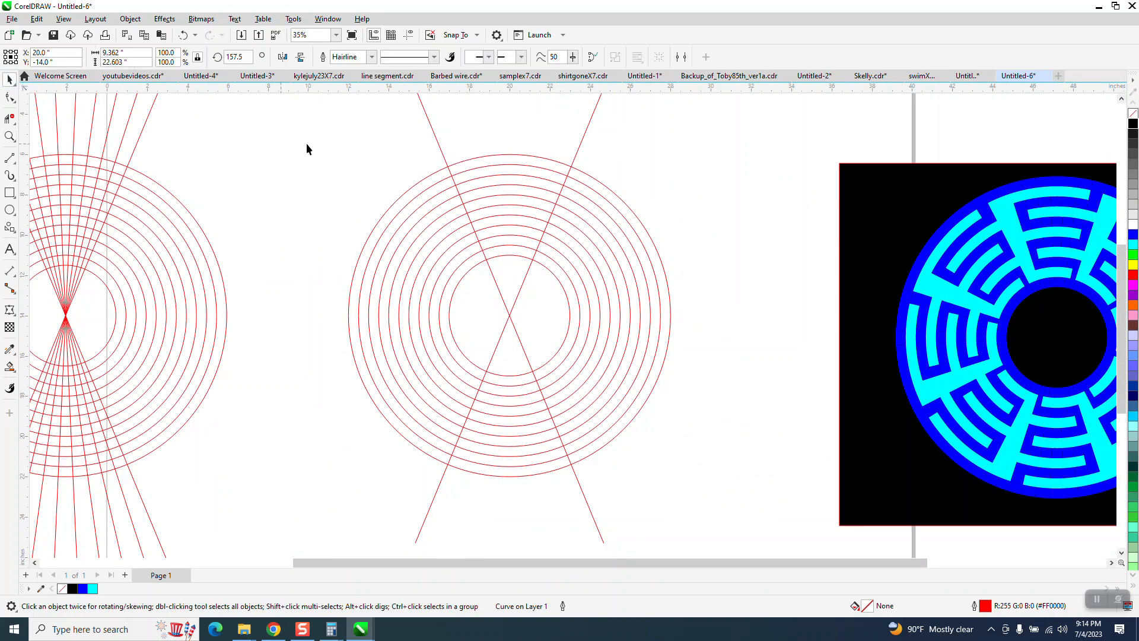
{"action": "left_click", "coordinate": [434, 140]}
{"action": "left_click", "coordinate": [581, 143], "text": "shift"}
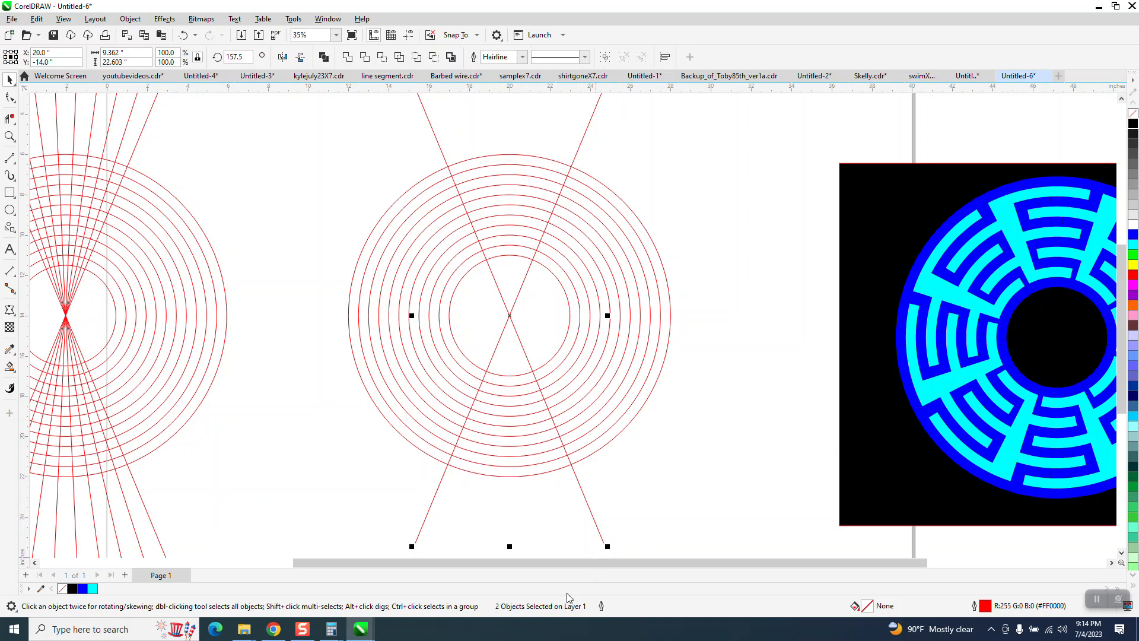
{"action": "left_click", "coordinate": [169, 23]}
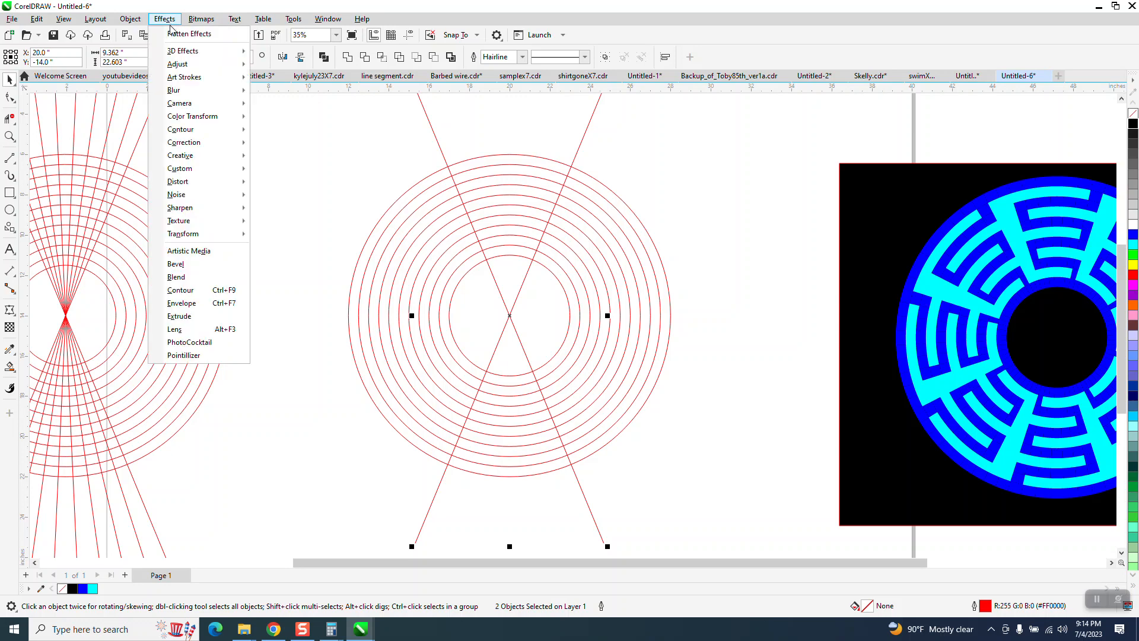
{"action": "left_click", "coordinate": [173, 276]}
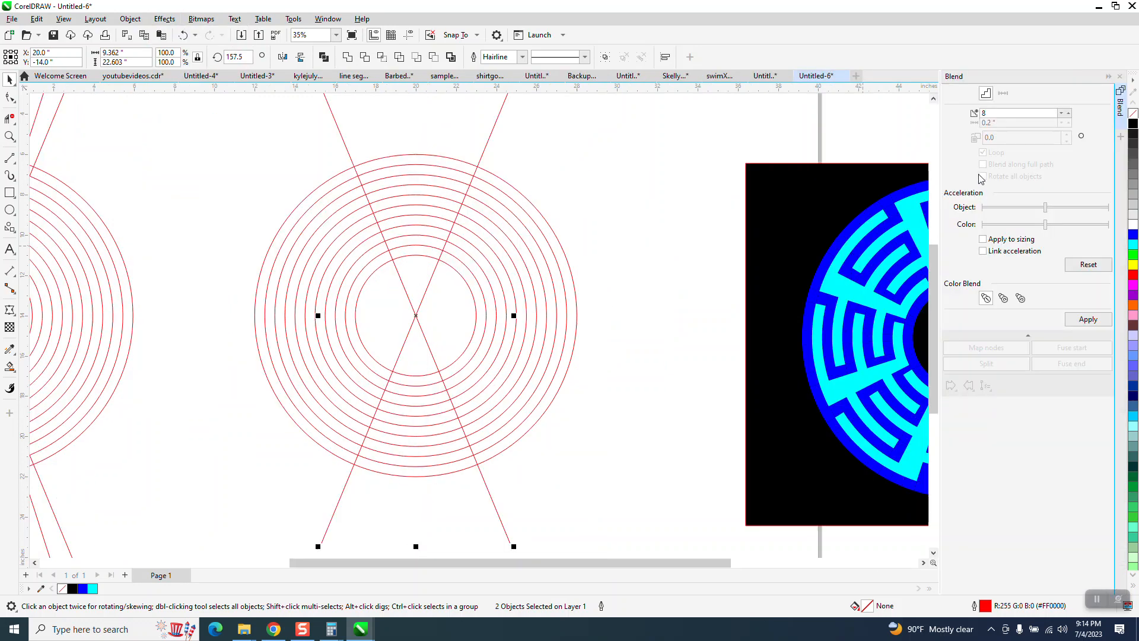
{"action": "left_click", "coordinate": [1095, 320]}
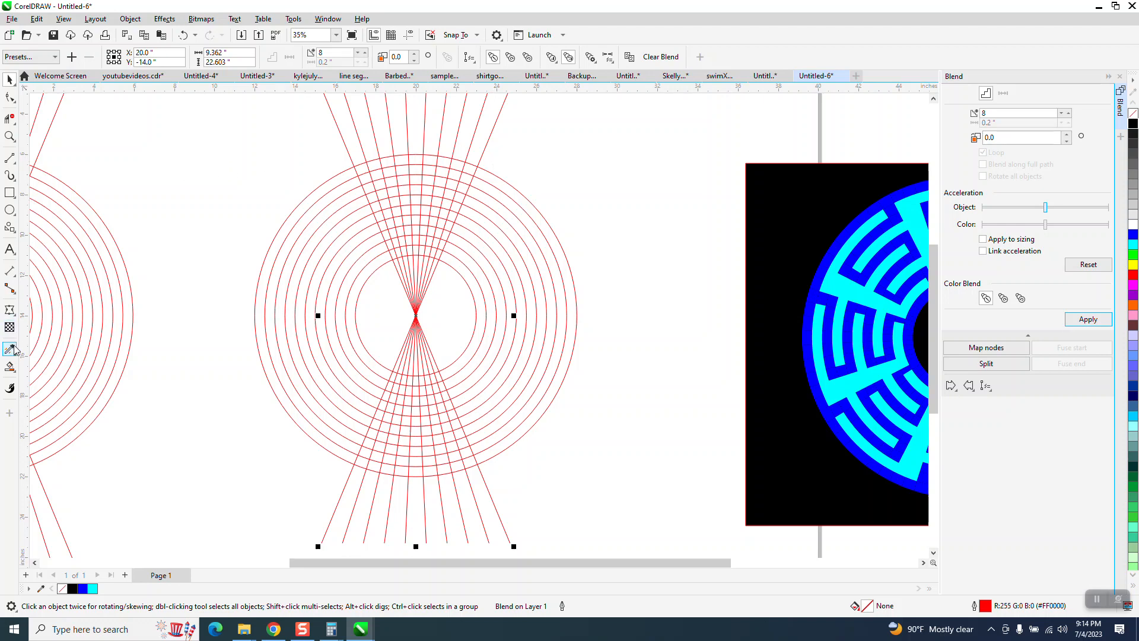
Set the Smart Fill colour to blue, undoing any stray fill outside the rings
{"action": "left_click", "coordinate": [9, 367]}
{"action": "left_click", "coordinate": [124, 56]}
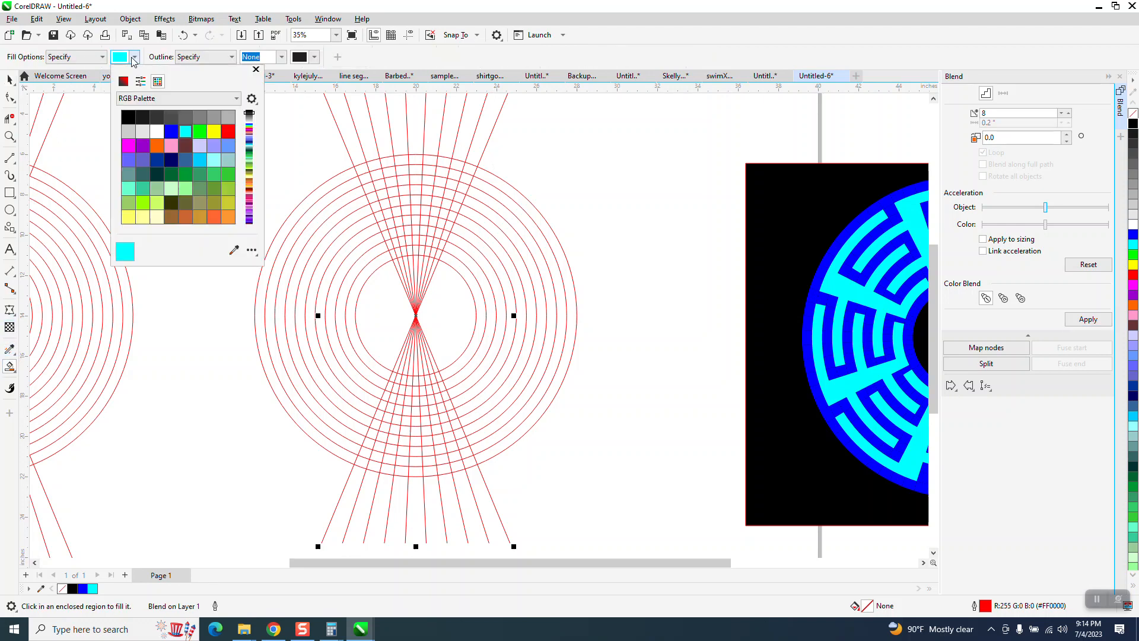
{"action": "left_click", "coordinate": [170, 131]}
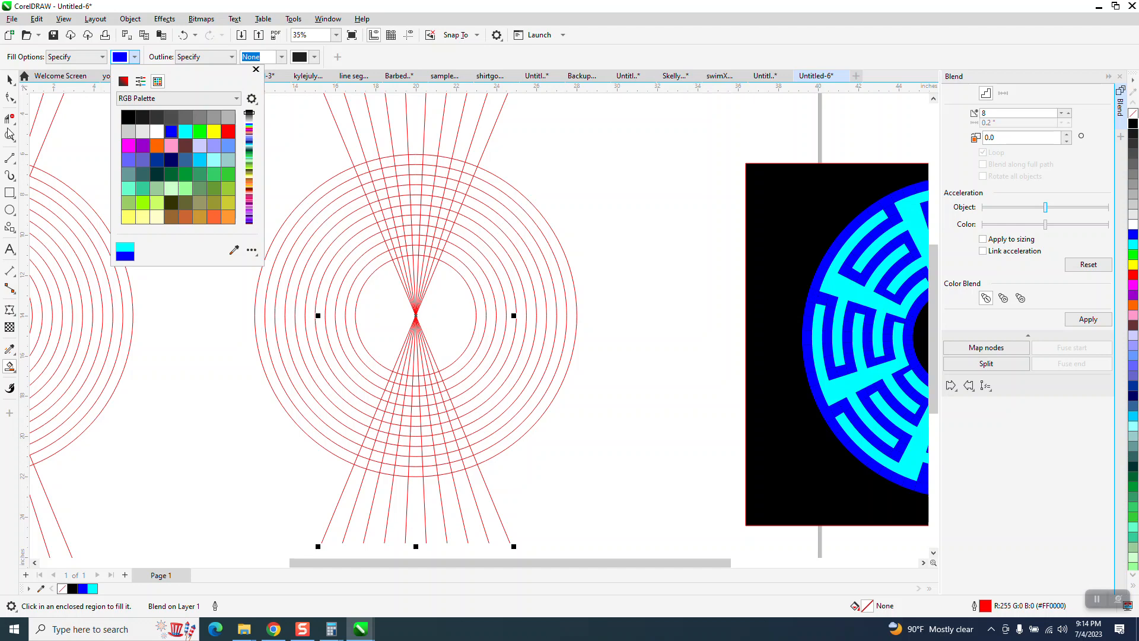
{"action": "key", "text": "Escape"}
{"action": "left_click", "coordinate": [308, 173]}
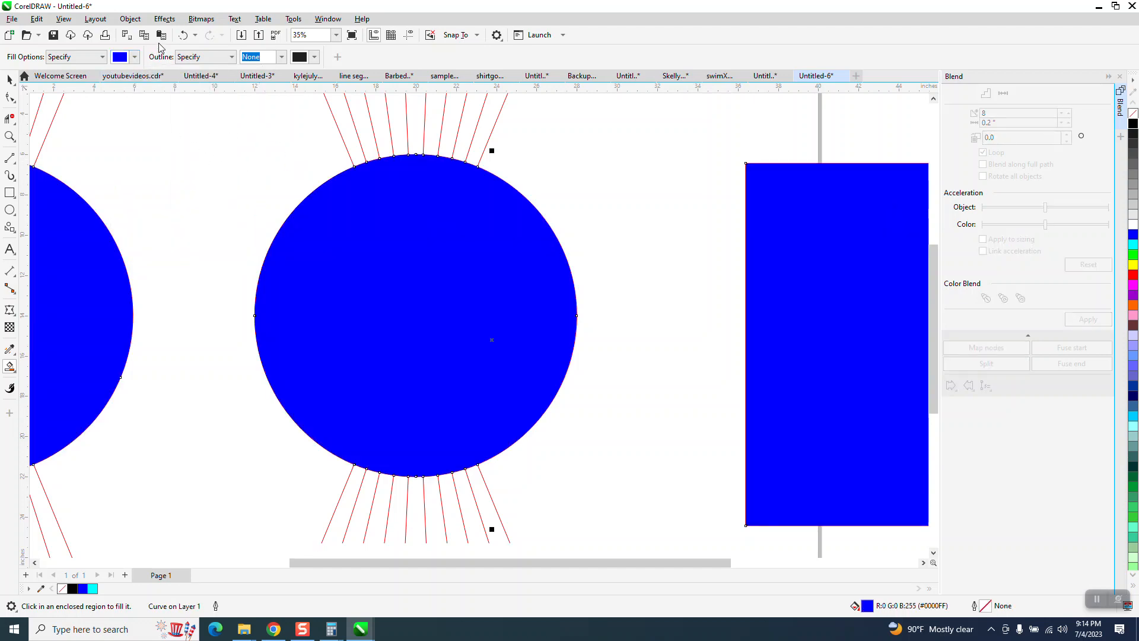
{"action": "left_click", "coordinate": [183, 35]}
Fill all nine cells of the outermost ring between the two upper outer lines with blue
{"action": "left_click", "coordinate": [10, 137]}
{"action": "left_click_drag", "start_coordinate": [265, 140], "coordinate": [559, 310]}
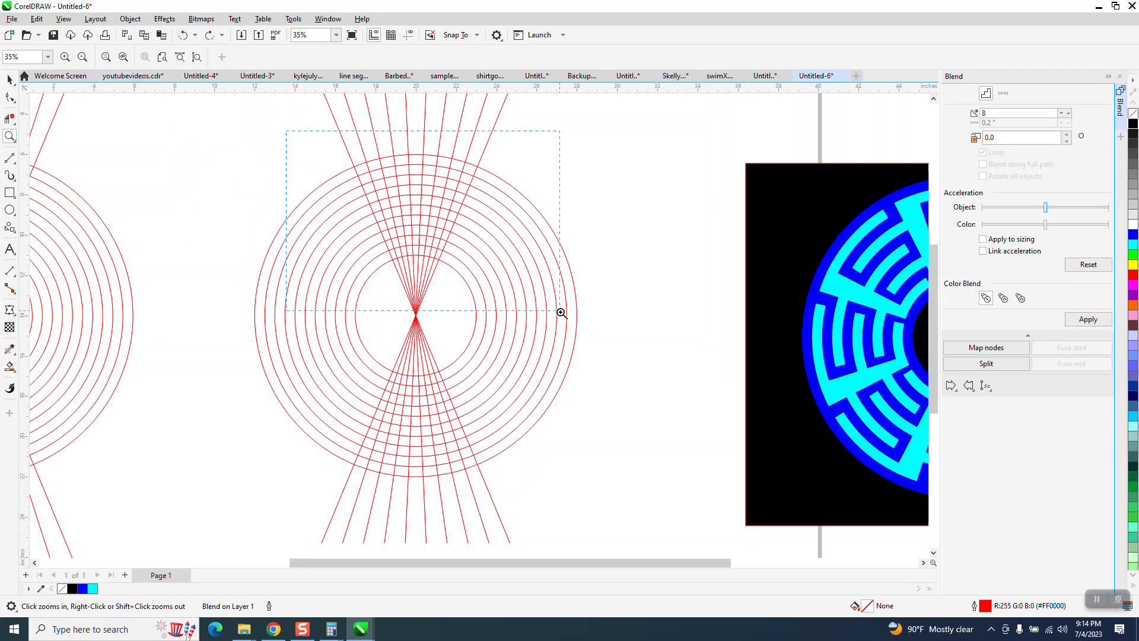
{"action": "left_click", "coordinate": [10, 367]}
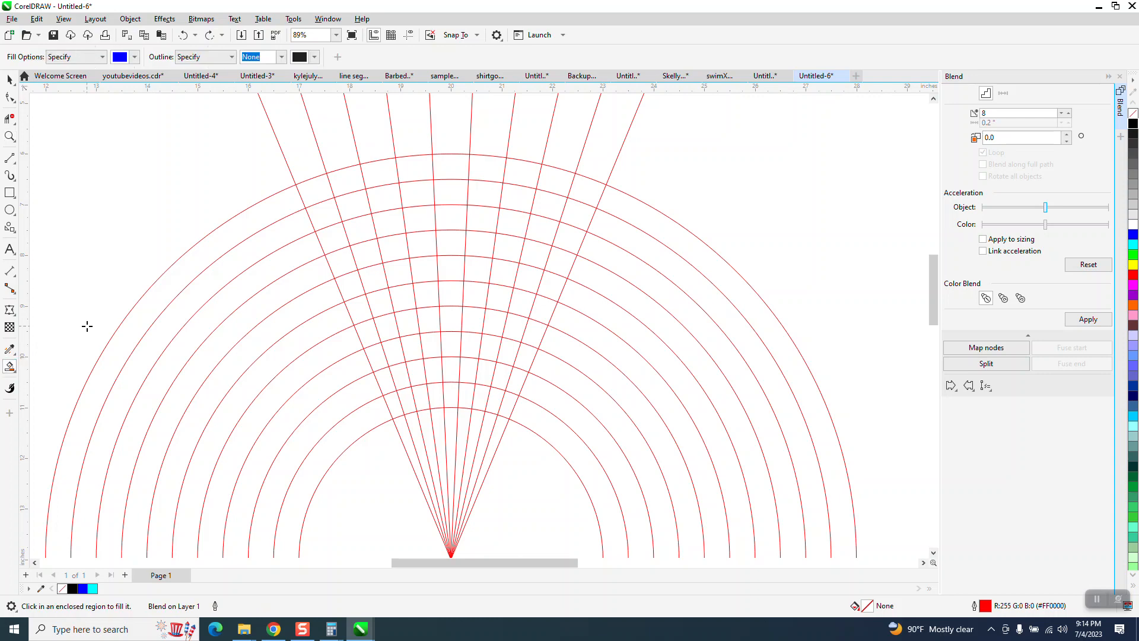
{"action": "left_click", "coordinate": [302, 194]}
{"action": "left_click", "coordinate": [353, 179]}
{"action": "left_click", "coordinate": [383, 174]}
{"action": "left_click", "coordinate": [419, 170]}
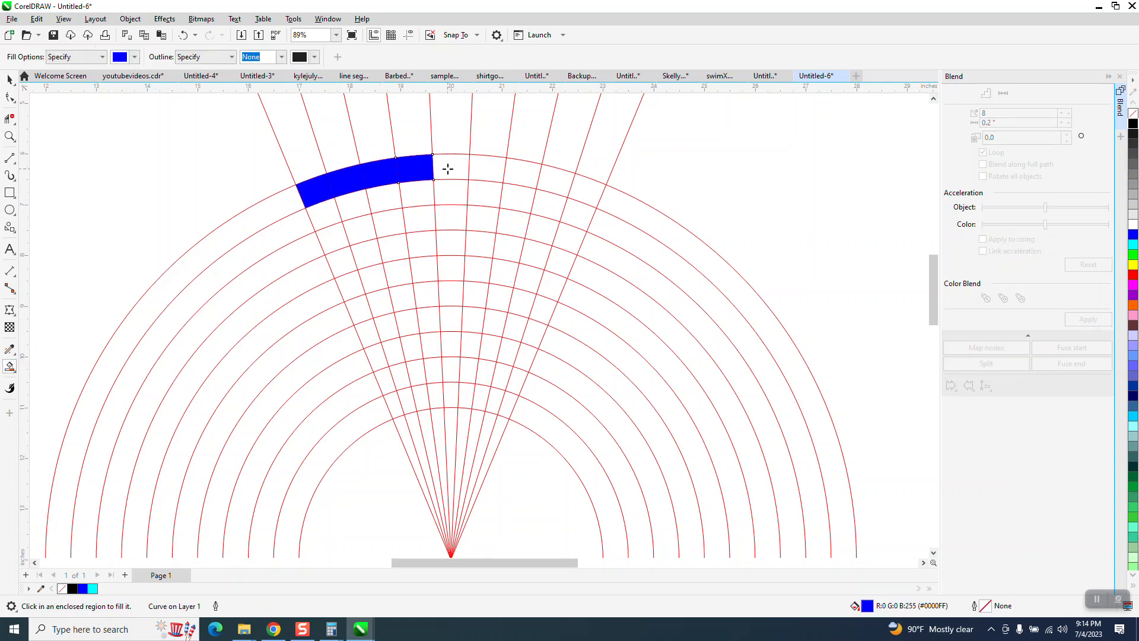
{"action": "left_click", "coordinate": [452, 168]}
{"action": "left_click", "coordinate": [487, 168]}
{"action": "left_click", "coordinate": [524, 172]}
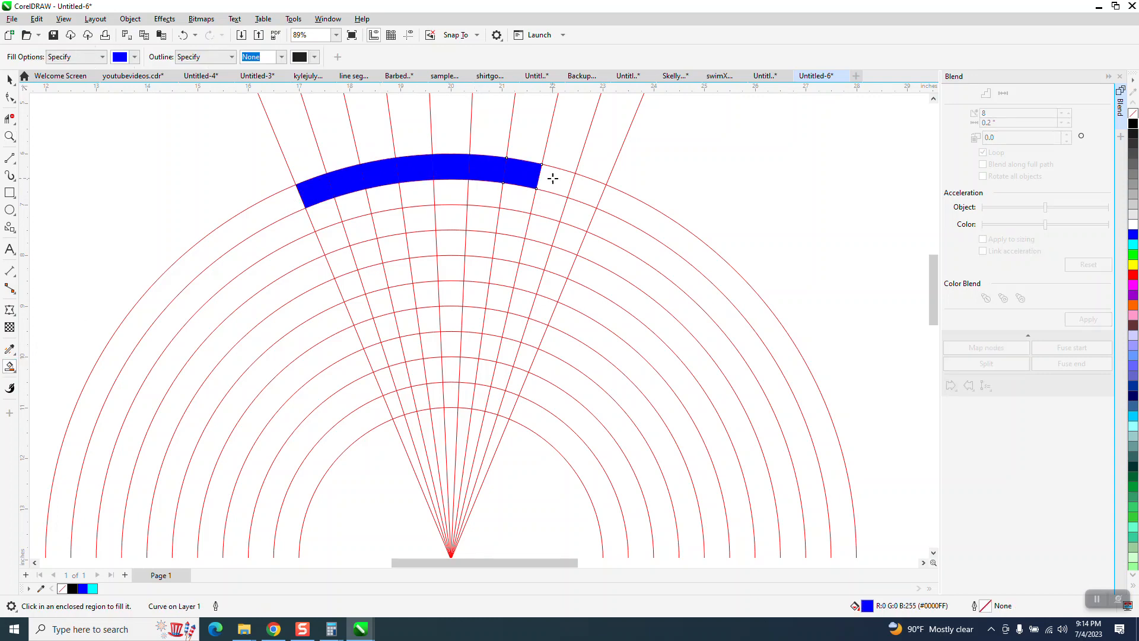
{"action": "left_click", "coordinate": [553, 179]}
{"action": "left_click", "coordinate": [578, 189]}
Fill the second ring's cell one in from the right line, then the third ring from that column to the left line
{"action": "left_click", "coordinate": [548, 202]}
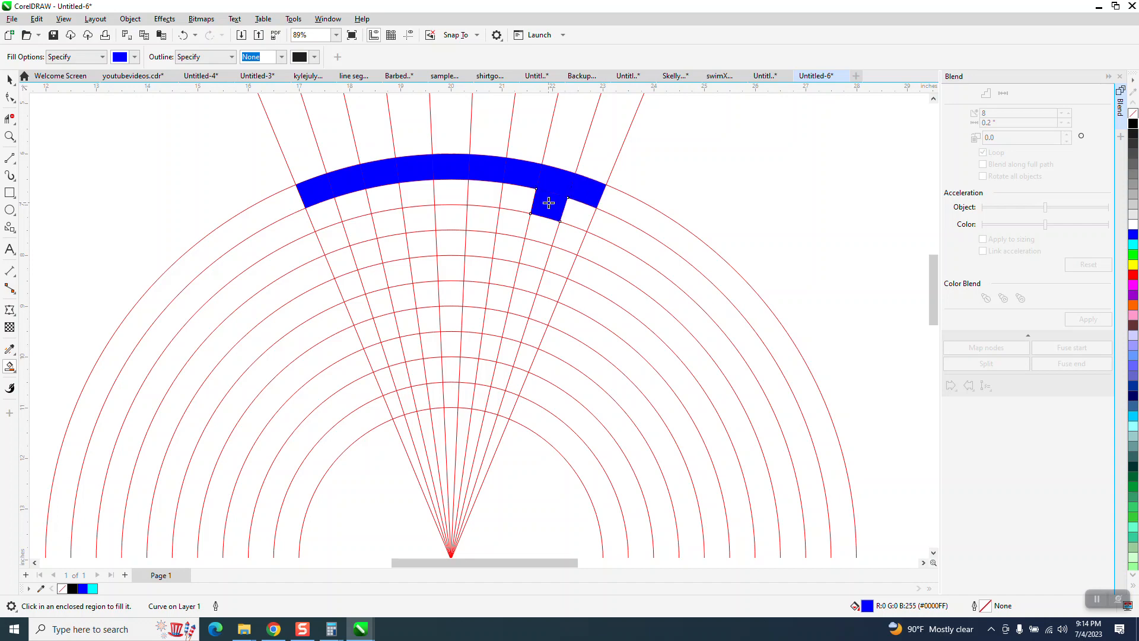
{"action": "left_click", "coordinate": [540, 232]}
{"action": "left_click", "coordinate": [517, 226]}
{"action": "left_click", "coordinate": [484, 224]}
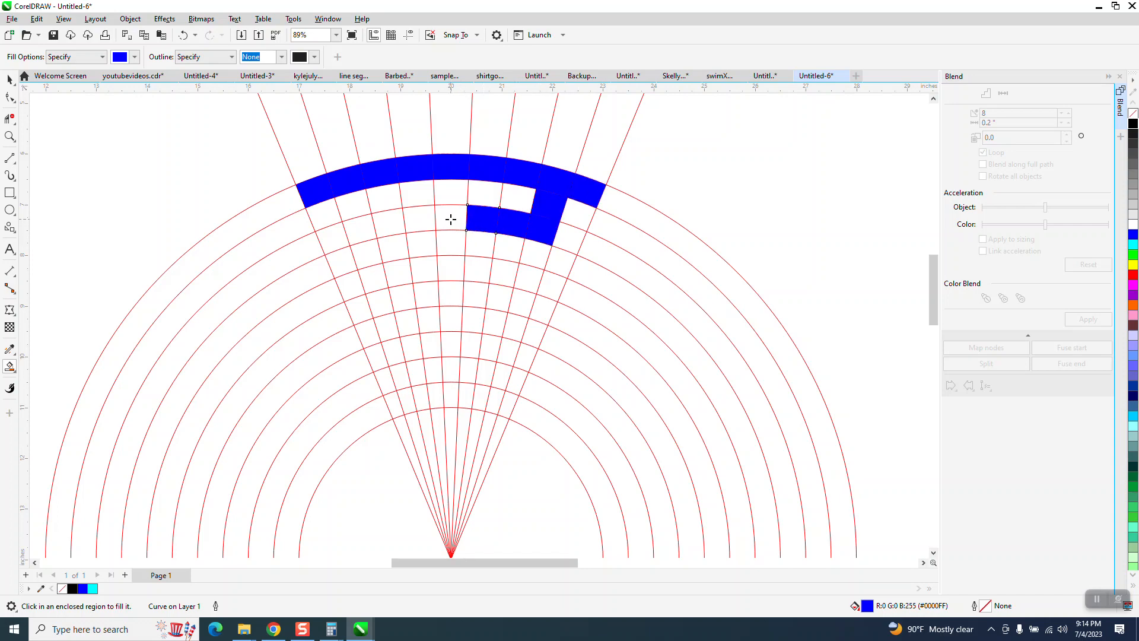
{"action": "left_click", "coordinate": [450, 219]}
{"action": "left_click", "coordinate": [420, 219]}
{"action": "left_click", "coordinate": [386, 226]}
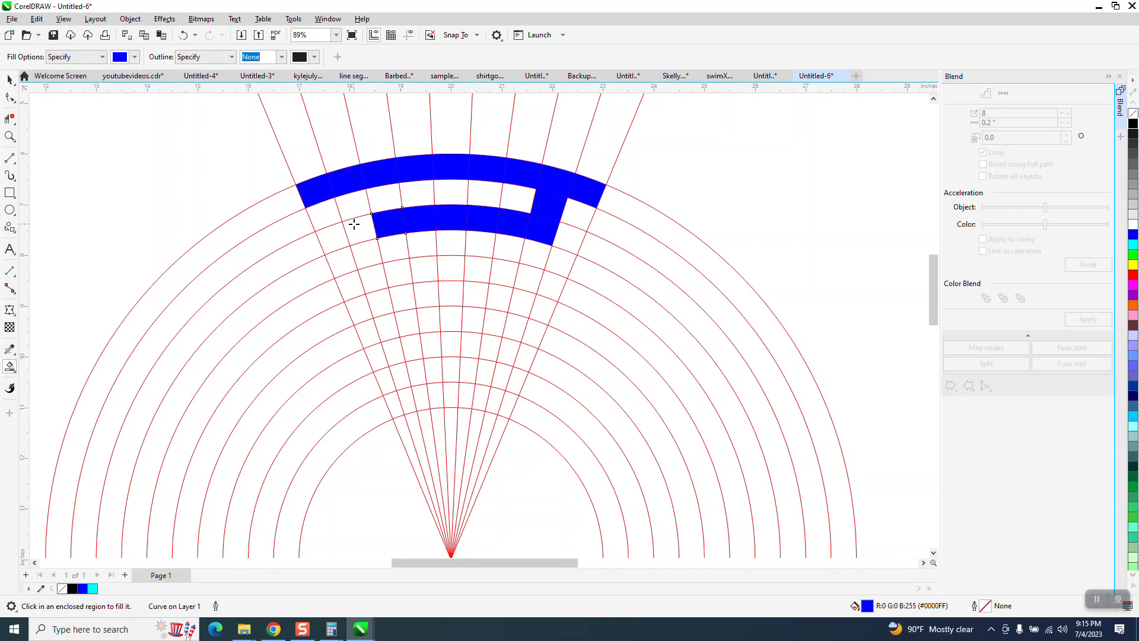
{"action": "left_click", "coordinate": [357, 223]}
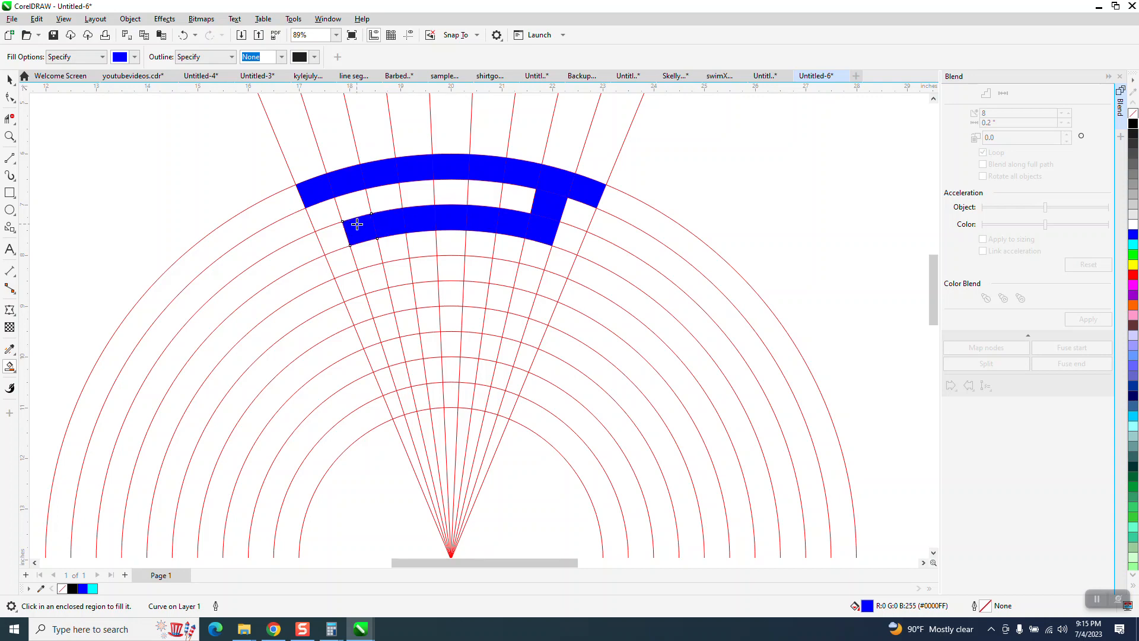
{"action": "left_click", "coordinate": [326, 238]}
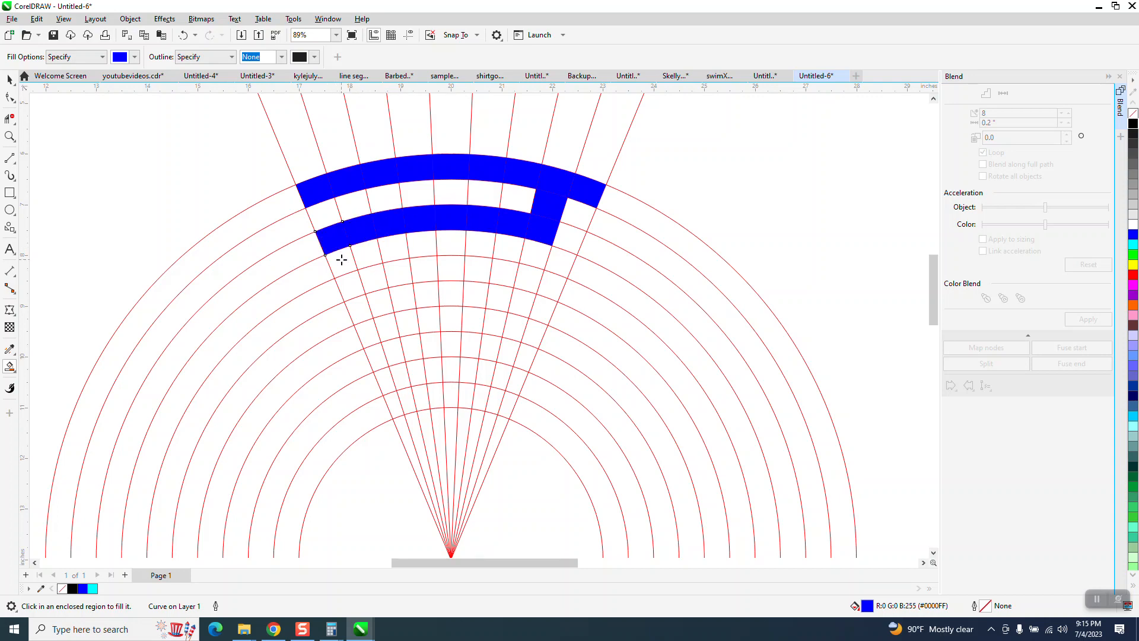
Fill the fourth ring's leftmost cell and the fifth ring from the left line, leaving its rightmost cell empty
{"action": "left_click", "coordinate": [343, 262]}
{"action": "left_click", "coordinate": [350, 285]}
{"action": "left_click", "coordinate": [375, 279]}
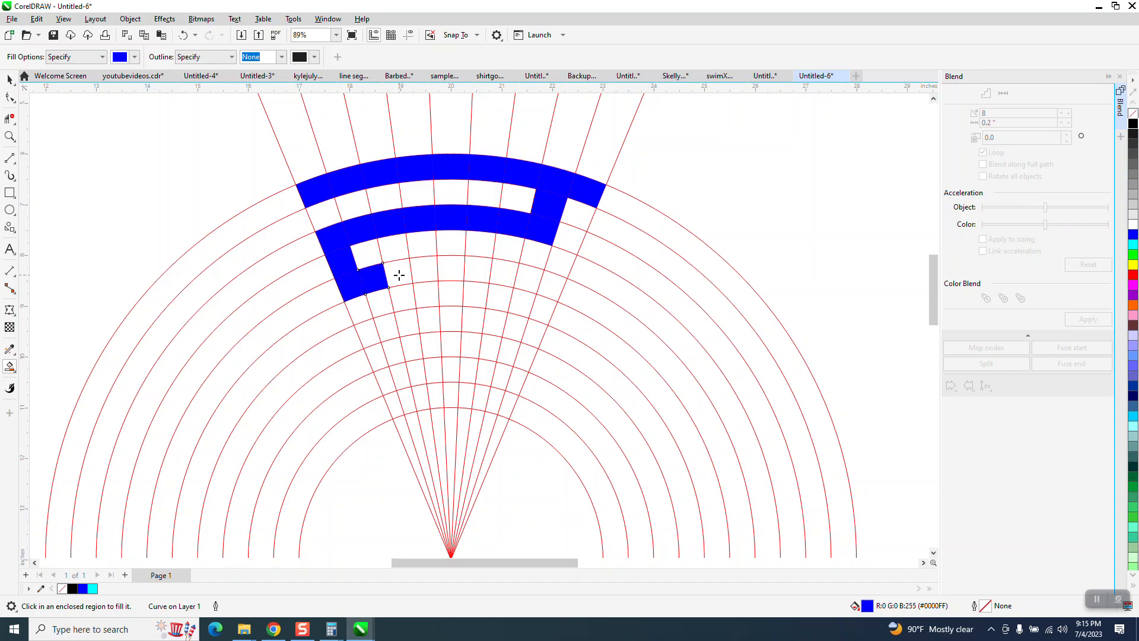
{"action": "left_click", "coordinate": [397, 273]}
{"action": "left_click", "coordinate": [426, 269]}
{"action": "left_click", "coordinate": [455, 270]}
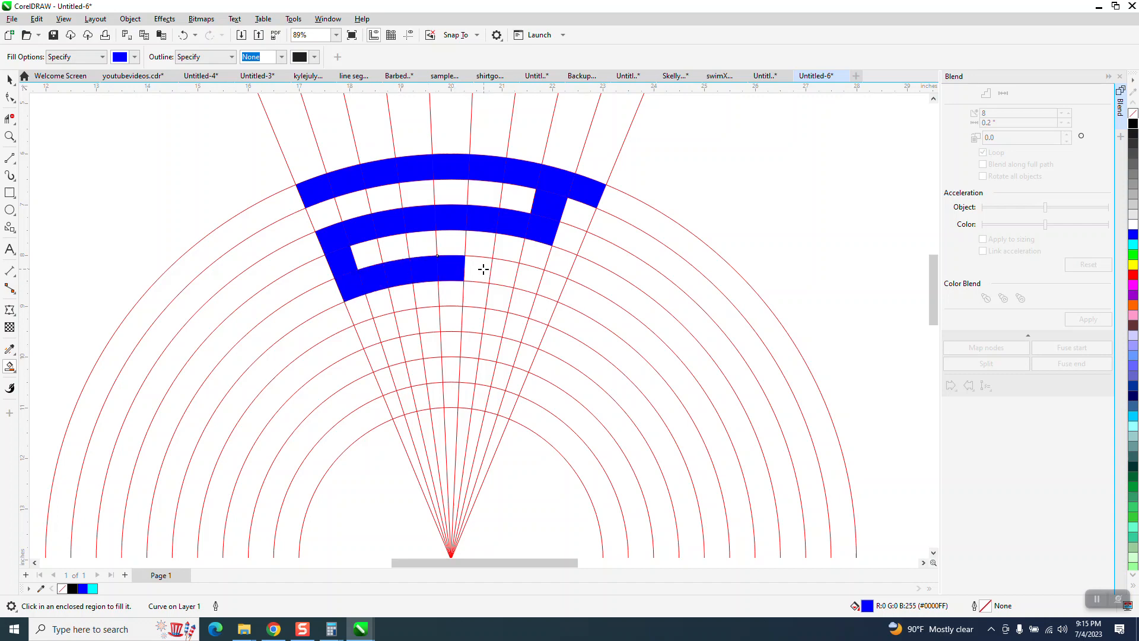
{"action": "left_click", "coordinate": [481, 268]}
{"action": "left_click", "coordinate": [503, 270]}
{"action": "left_click", "coordinate": [531, 276]}
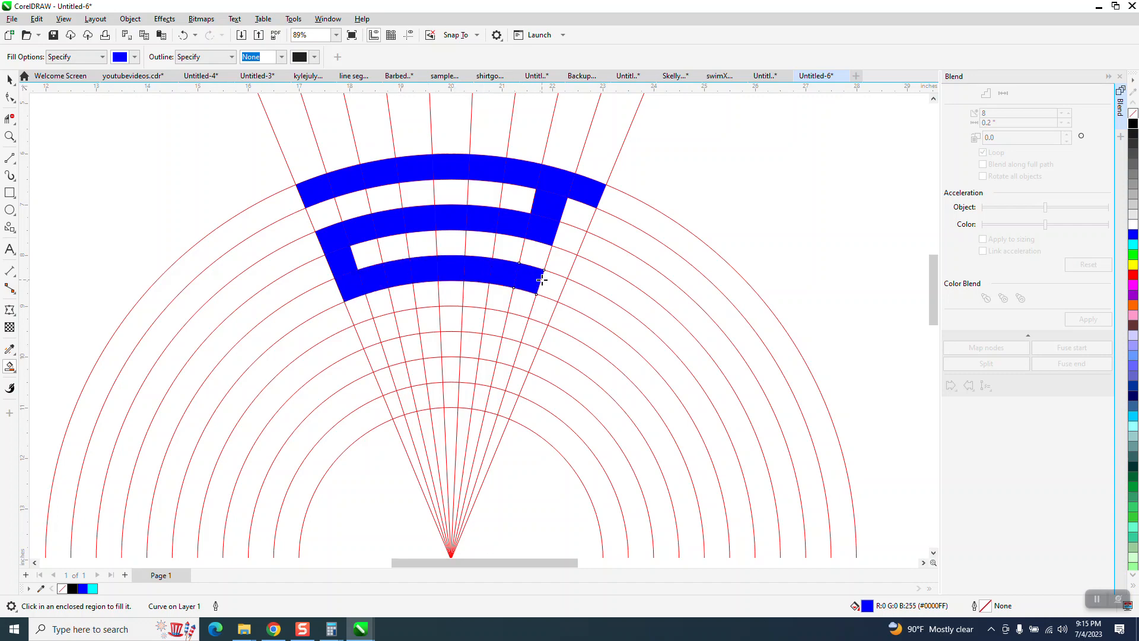
{"action": "left_click", "coordinate": [550, 281]}
{"action": "left_click", "coordinate": [183, 35]}
Fill the sixth ring's cell one in from the right line and the seventh ring from that column to the left line
{"action": "left_click", "coordinate": [521, 311]}
{"action": "left_click", "coordinate": [515, 325]}
{"action": "left_click", "coordinate": [494, 322]}
{"action": "left_click", "coordinate": [470, 320]}
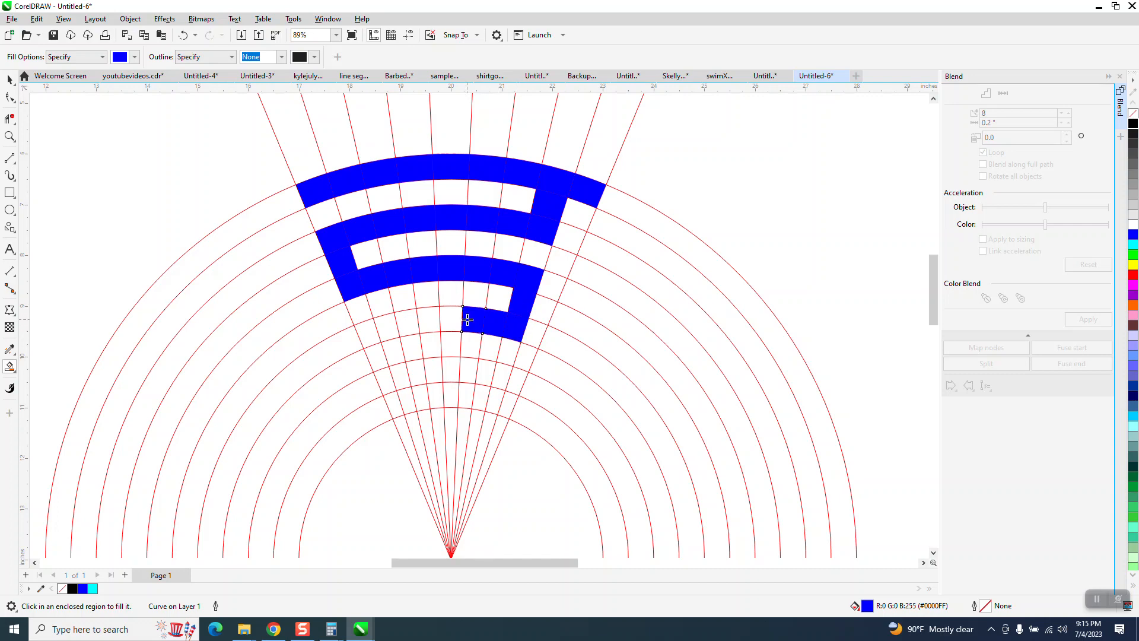
{"action": "left_click", "coordinate": [452, 317]}
{"action": "left_click", "coordinate": [423, 321]}
{"action": "left_click", "coordinate": [409, 322]}
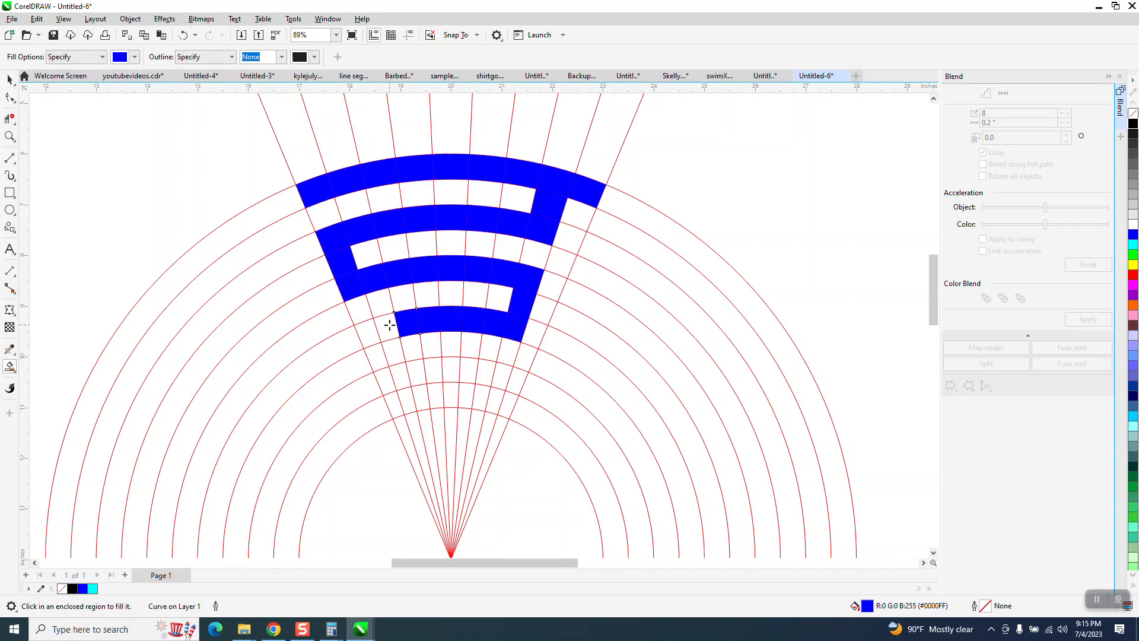
{"action": "left_click", "coordinate": [385, 328]}
{"action": "left_click", "coordinate": [372, 331]}
Fill the eighth ring's leftmost cell and all nine cells of the ninth ring with blue
{"action": "left_click", "coordinate": [379, 356]}
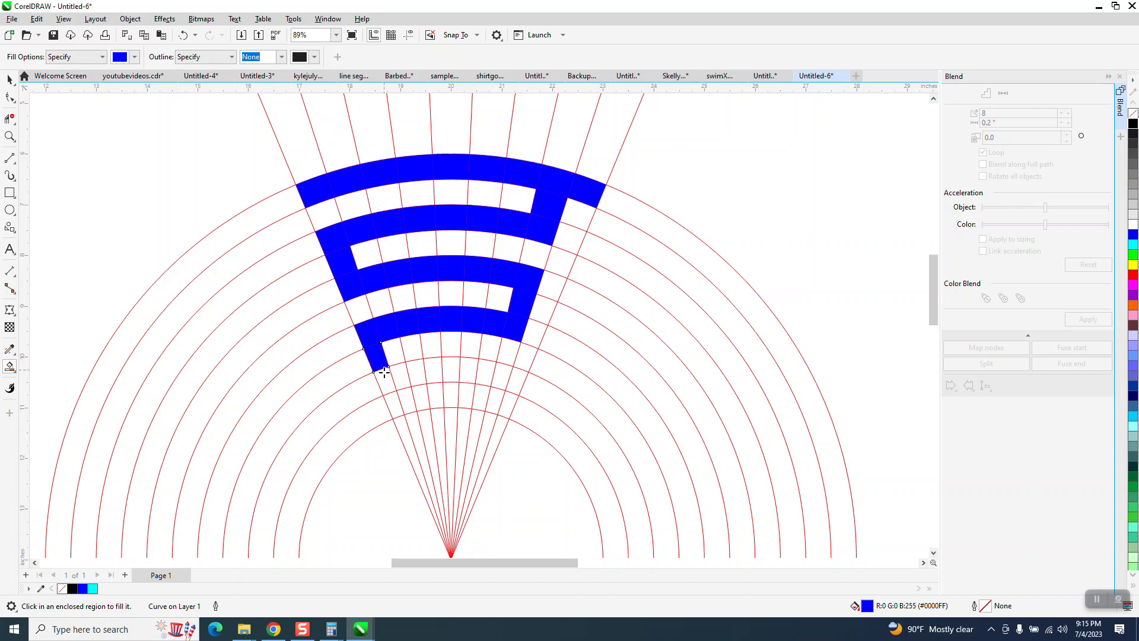
{"action": "left_click", "coordinate": [386, 382]}
{"action": "left_click", "coordinate": [407, 374]}
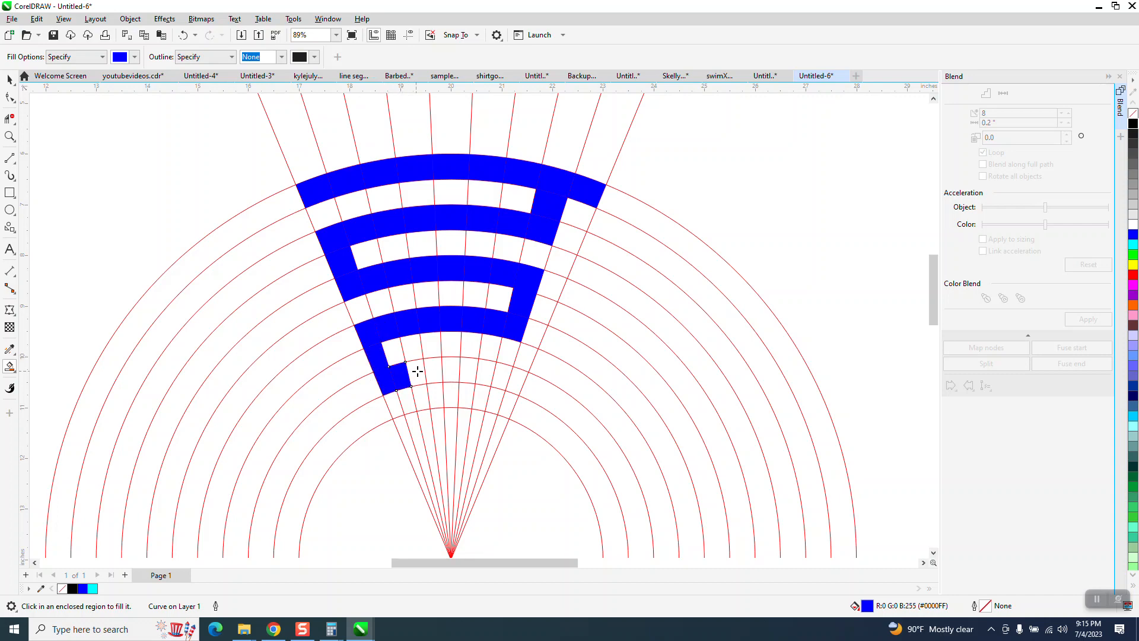
{"action": "left_click", "coordinate": [420, 371]}
{"action": "left_click", "coordinate": [435, 369]}
{"action": "left_click", "coordinate": [451, 371]}
{"action": "left_click", "coordinate": [469, 371]}
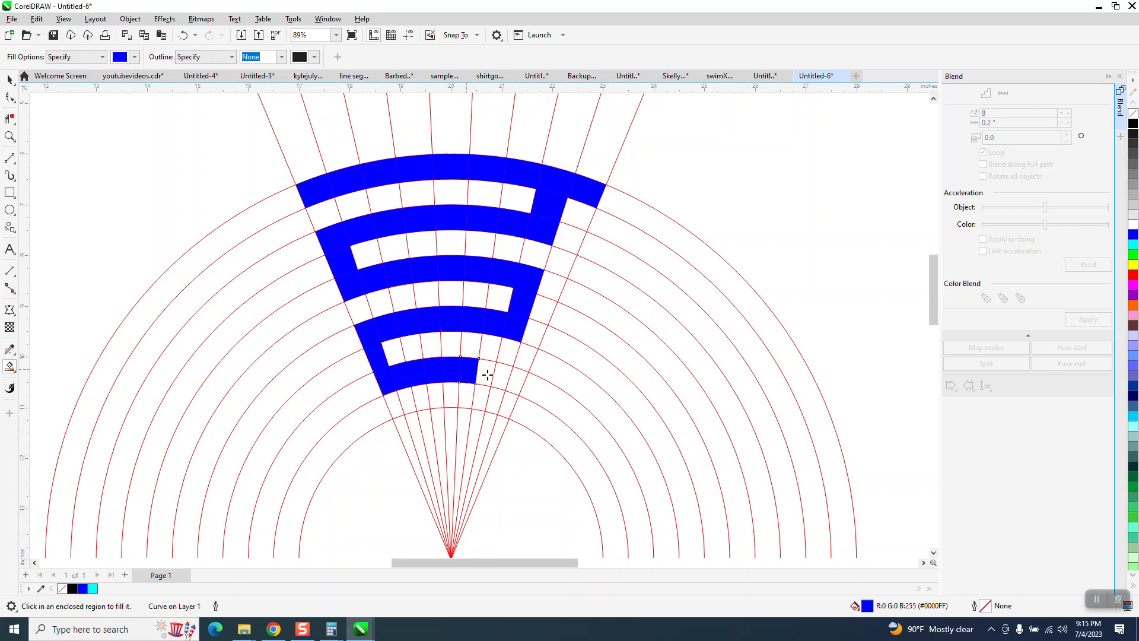
{"action": "left_click", "coordinate": [488, 372]}
{"action": "left_click", "coordinate": [505, 377]}
{"action": "left_click", "coordinate": [516, 380]}
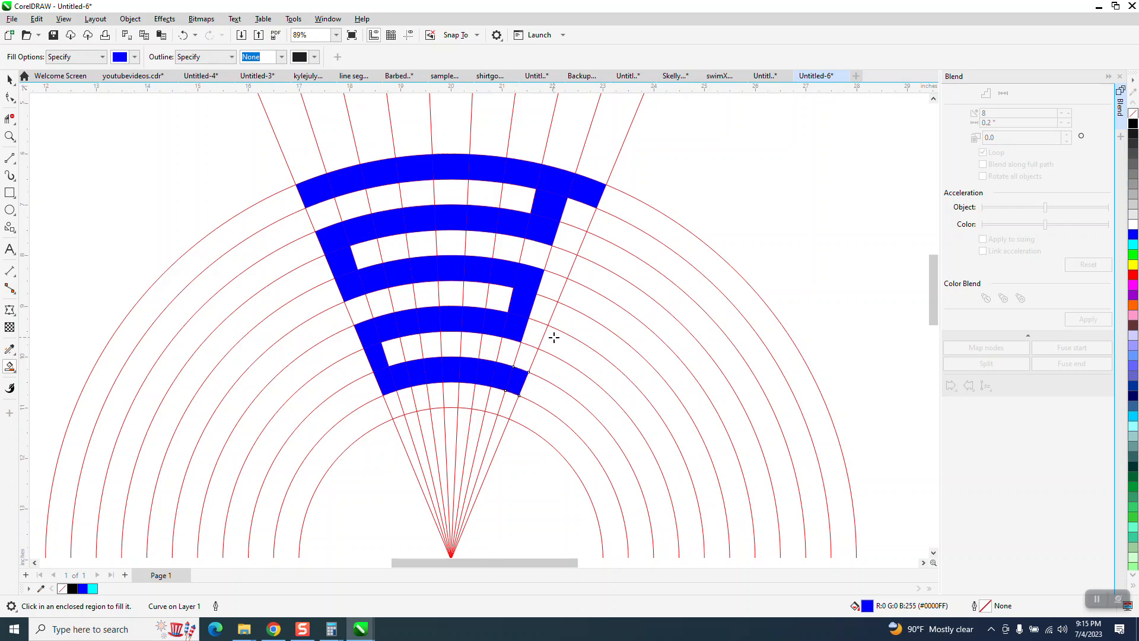
Group all the blue cells into one segment and nudge it 22.05 inches right, off the grid
{"action": "left_click", "coordinate": [15, 79]}
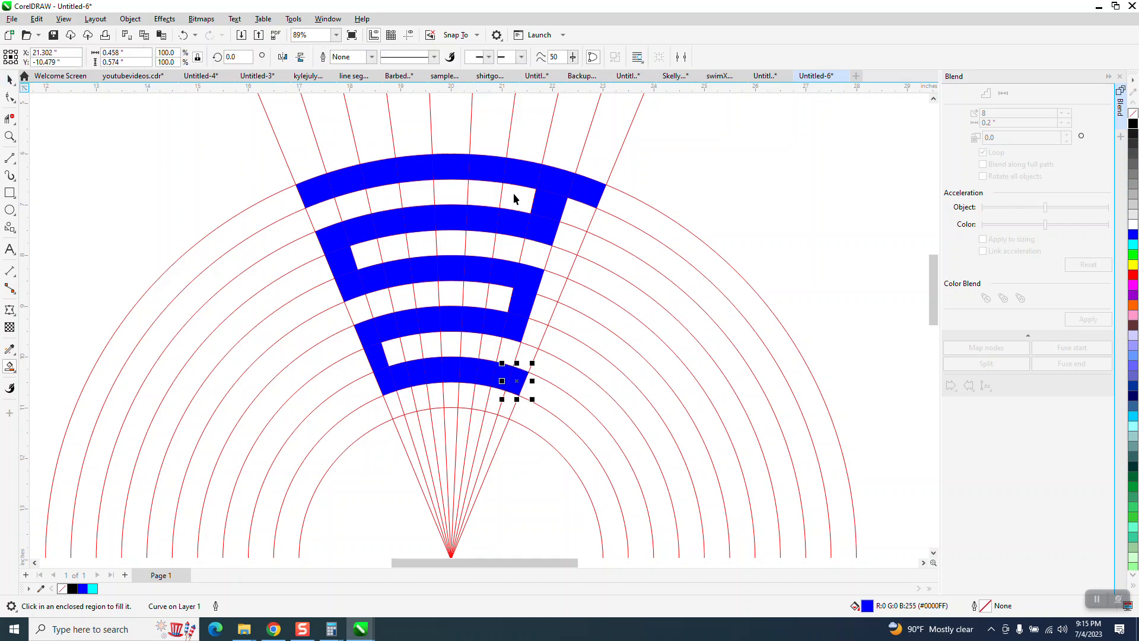
{"action": "scroll", "coordinate": [542, 213], "scroll_direction": "down", "scroll_amount": 2}
{"action": "left_click_drag", "start_coordinate": [370, 147], "coordinate": [634, 343]}
{"action": "key", "text": "ctrl+g"}
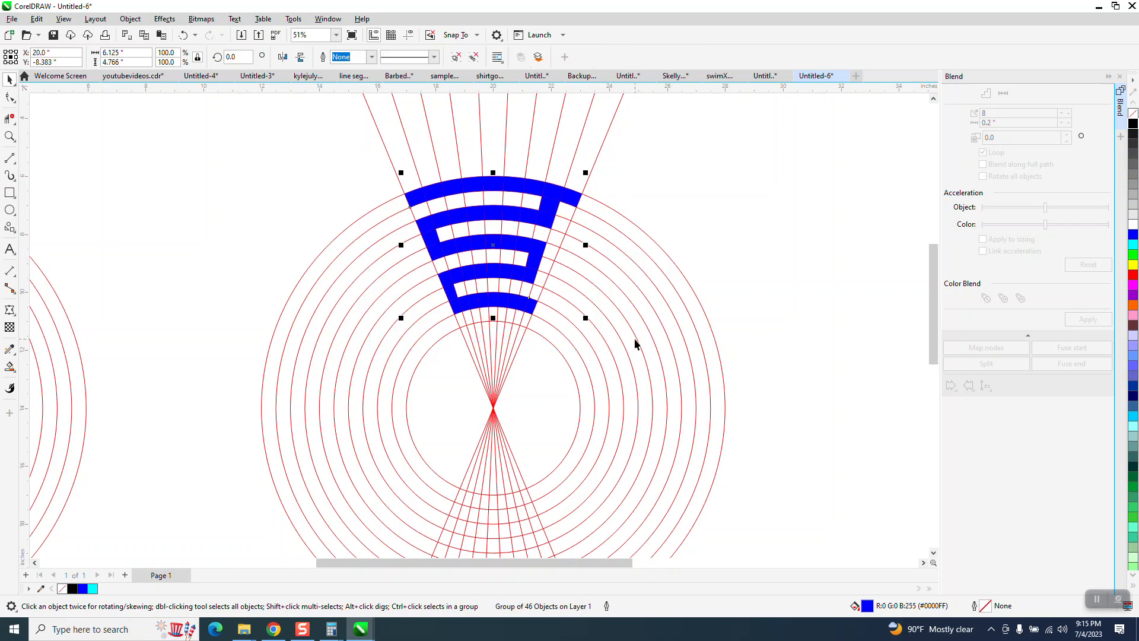
{"action": "key", "text": "Right"}
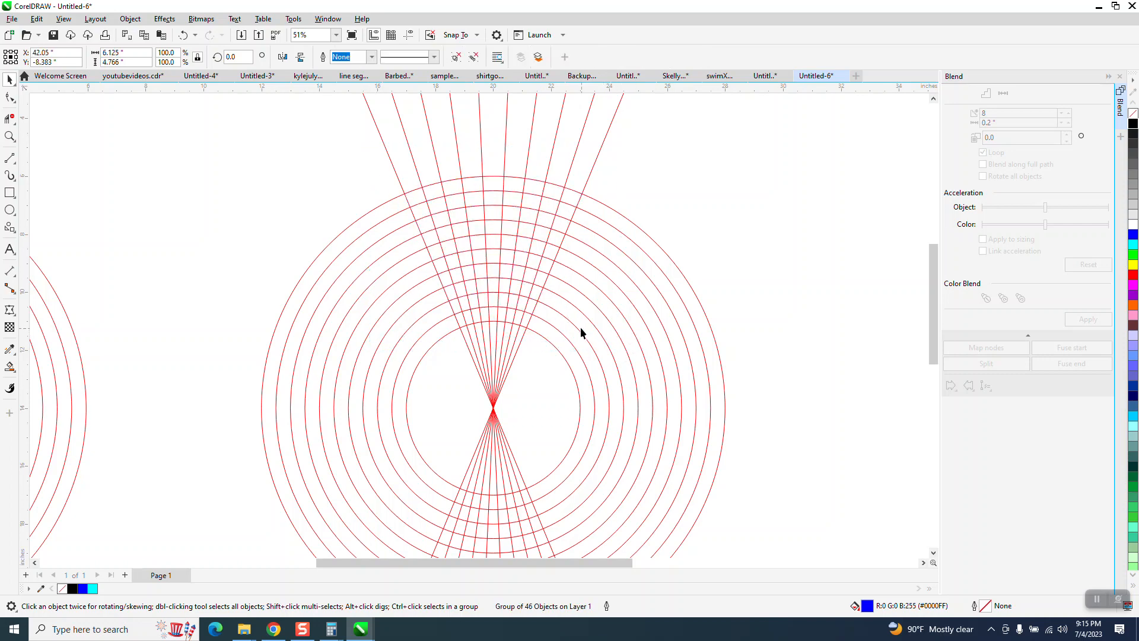
Nudge the centre grid of circles and lines 22.05 inches left and return the blue segment to its original place at X 20 inches
{"action": "scroll", "coordinate": [532, 288], "scroll_direction": "down", "scroll_amount": 2}
{"action": "left_click_drag", "start_coordinate": [389, 165], "coordinate": [641, 501]}
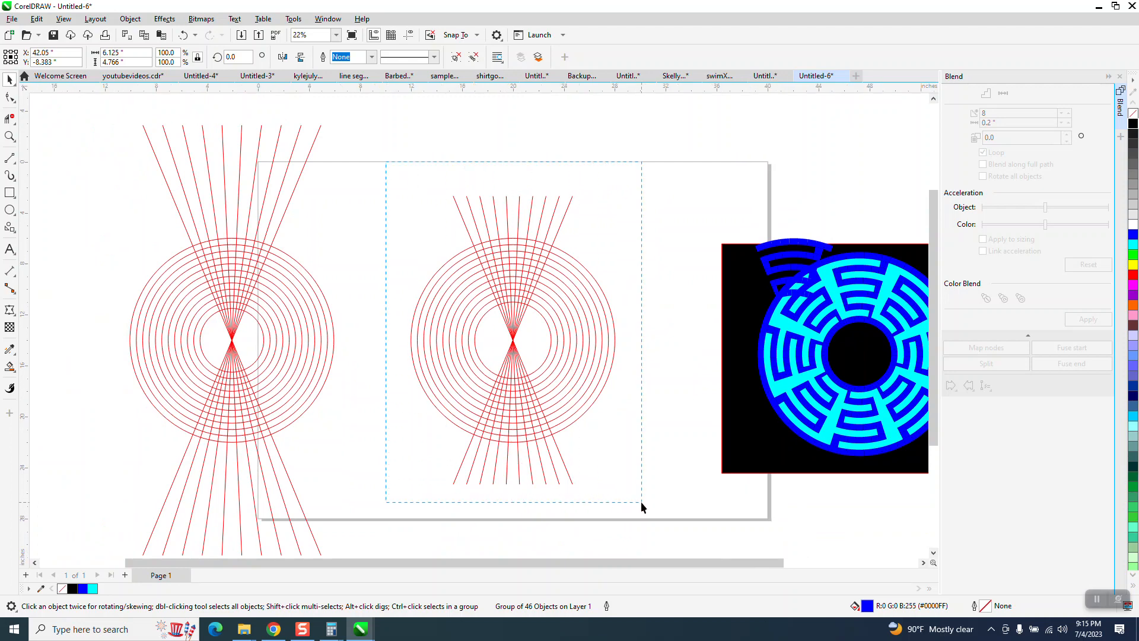
{"action": "key", "text": "Left"}
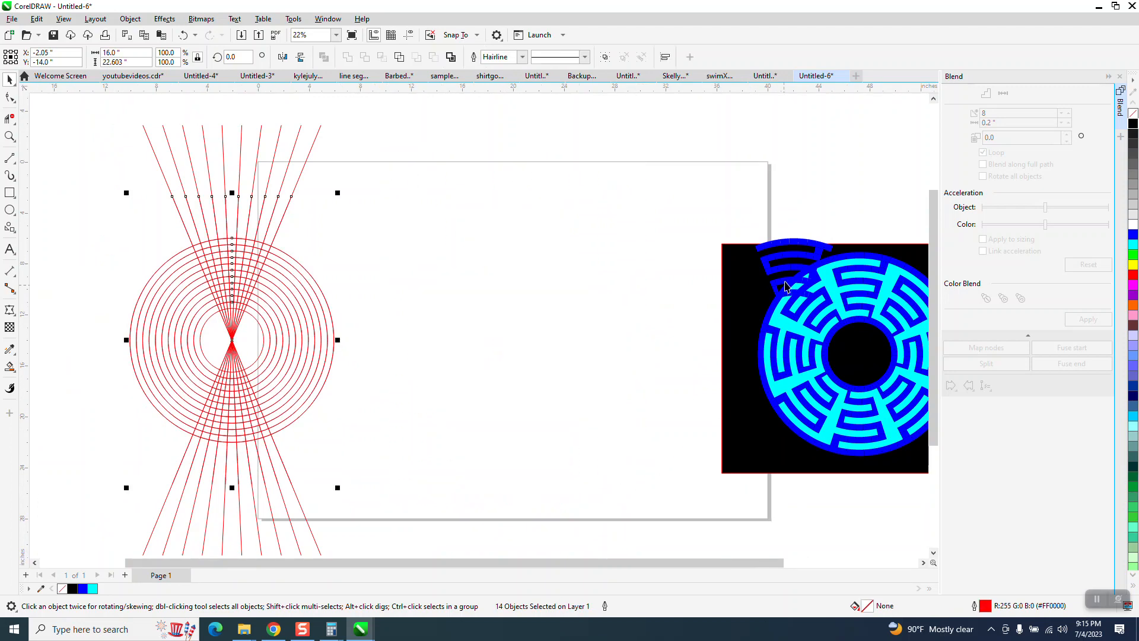
{"action": "left_click", "coordinate": [787, 265]}
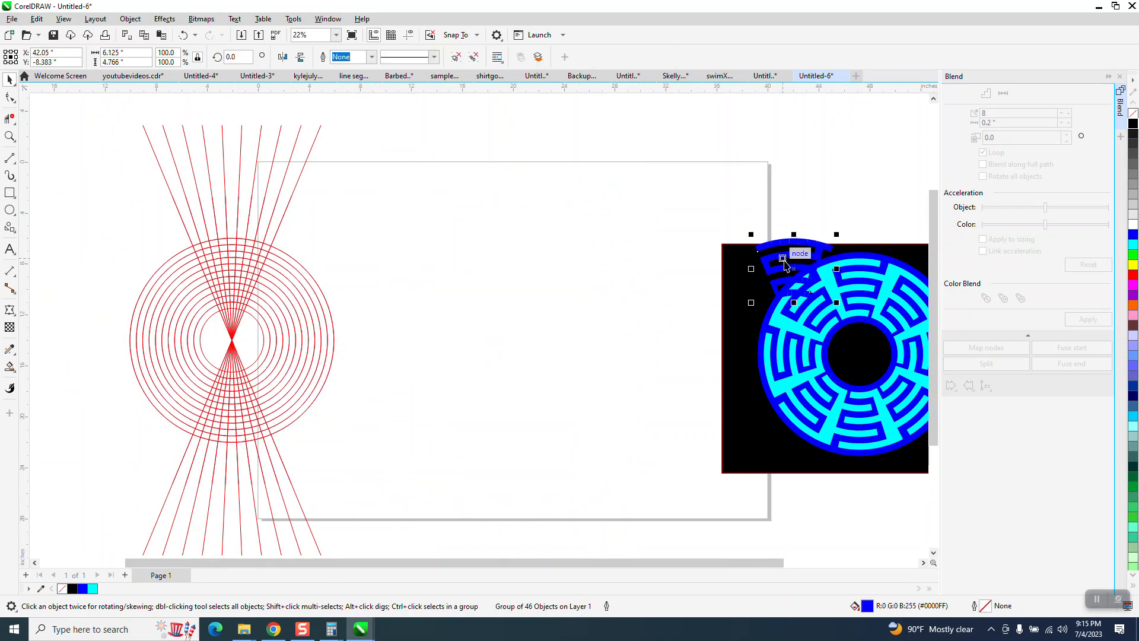
{"action": "key", "text": "Left"}
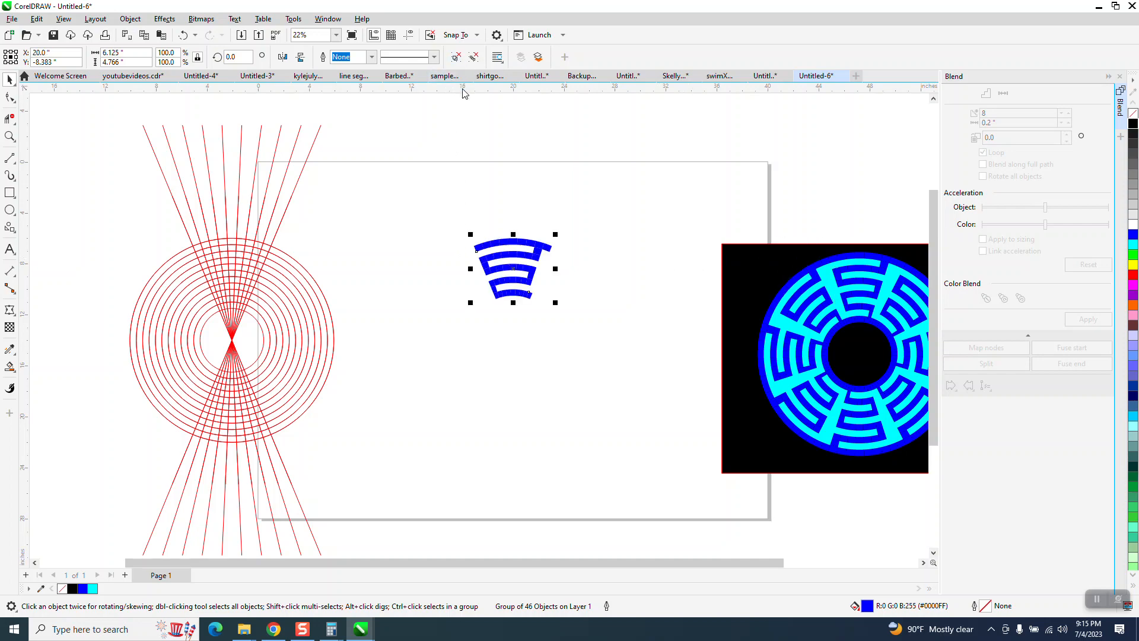
Show the guidelines and delete the horizontal one above the page
{"action": "left_click", "coordinate": [462, 144]}
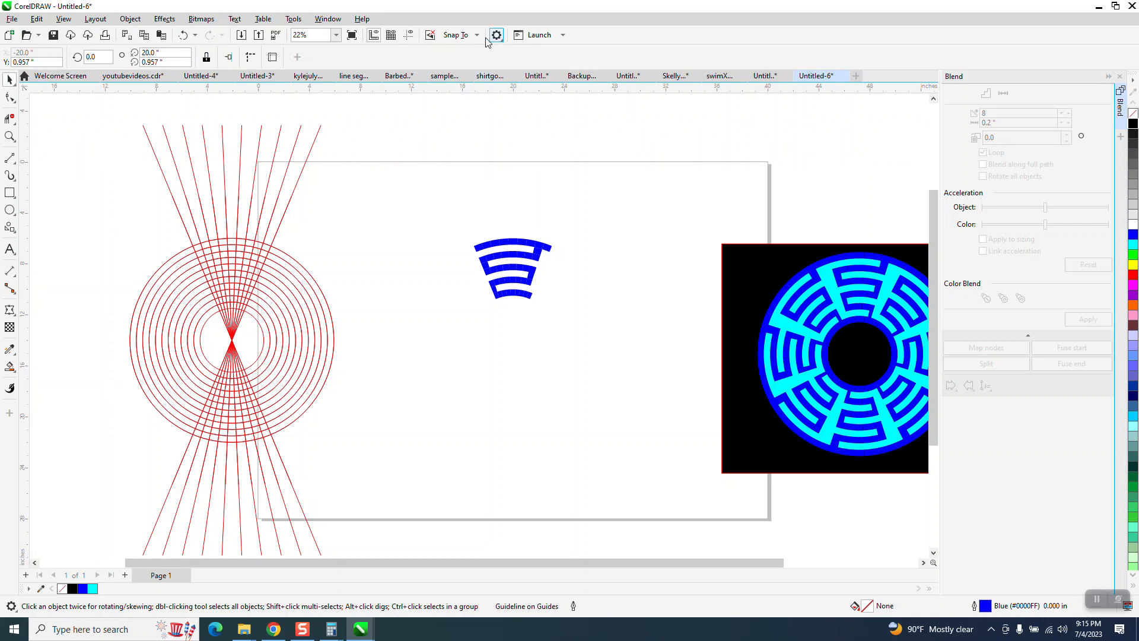
{"action": "left_click", "coordinate": [407, 35]}
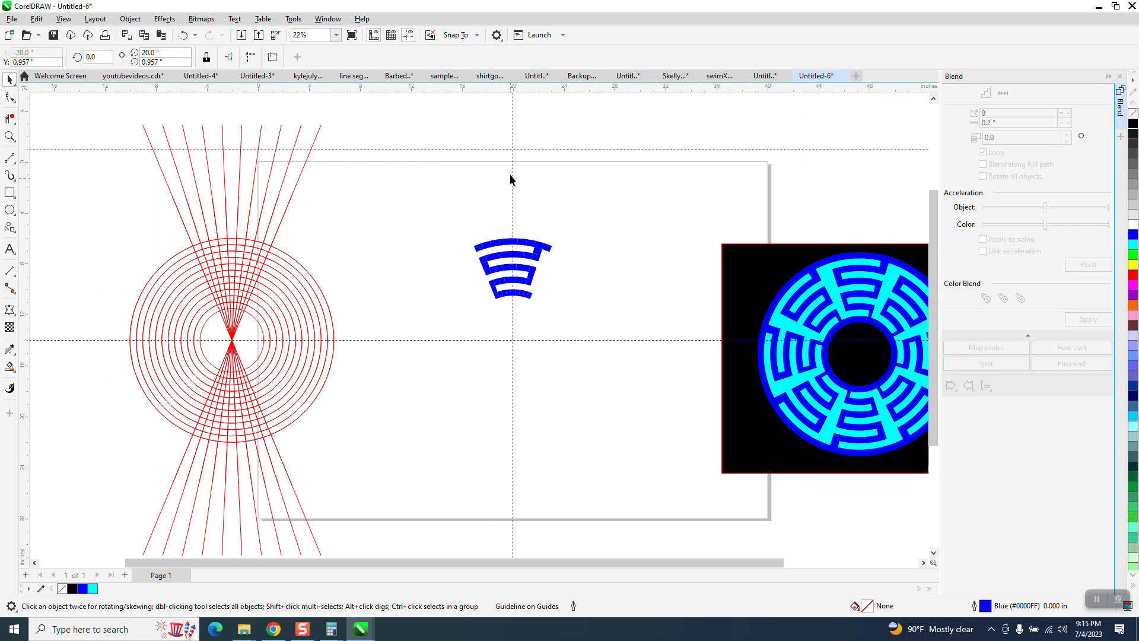
{"action": "key", "text": "Delete"}
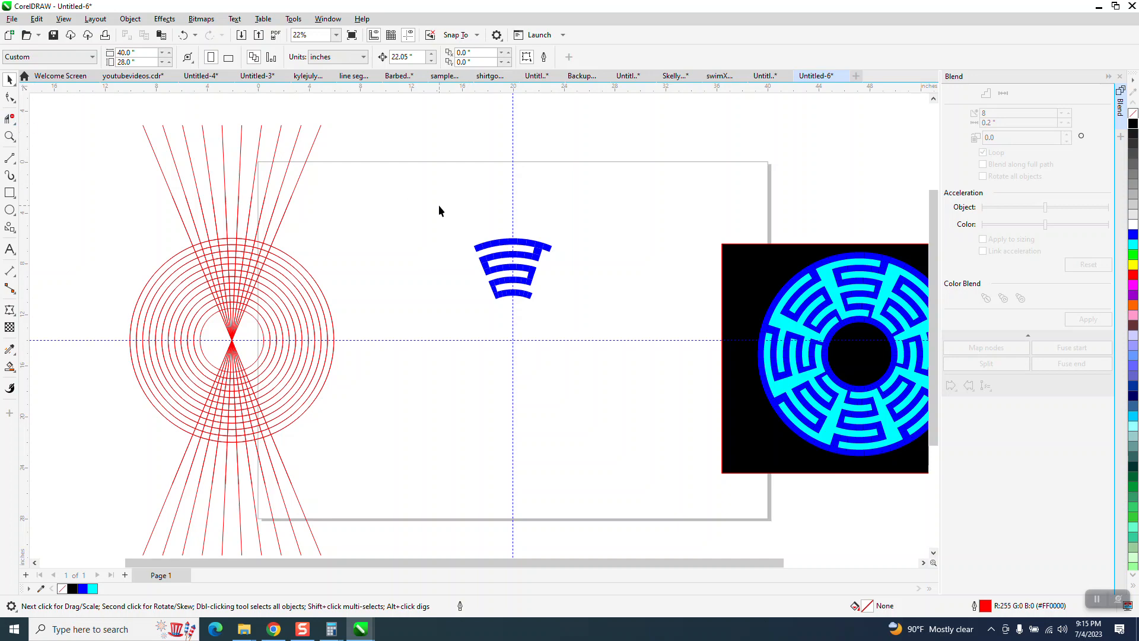
Try to create a copy of the blue segment rotated 45° about its own centre
{"action": "left_click_drag", "start_coordinate": [439, 206], "coordinate": [703, 432]}
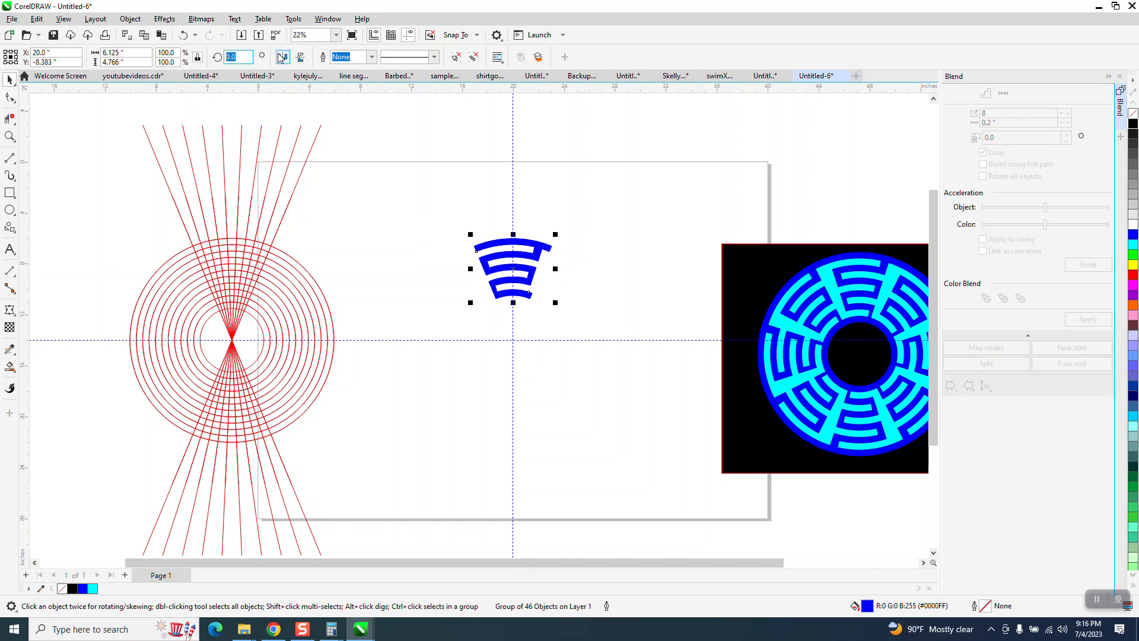
{"action": "type", "text": "45"}
{"action": "key", "text": "Return"}
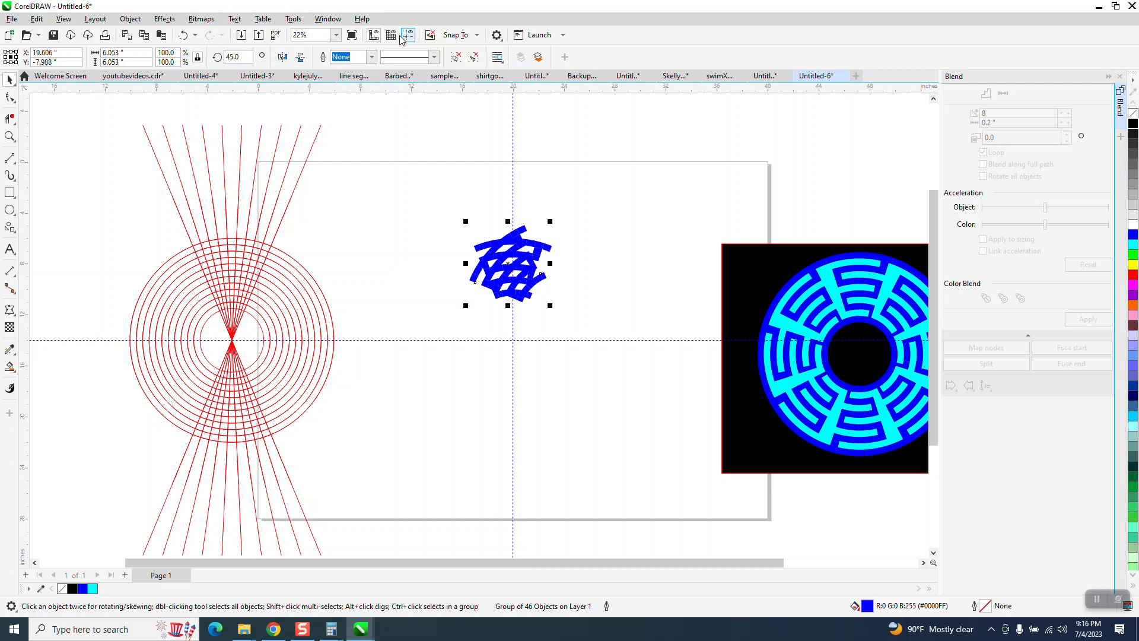
{"action": "left_click", "coordinate": [188, 35]}
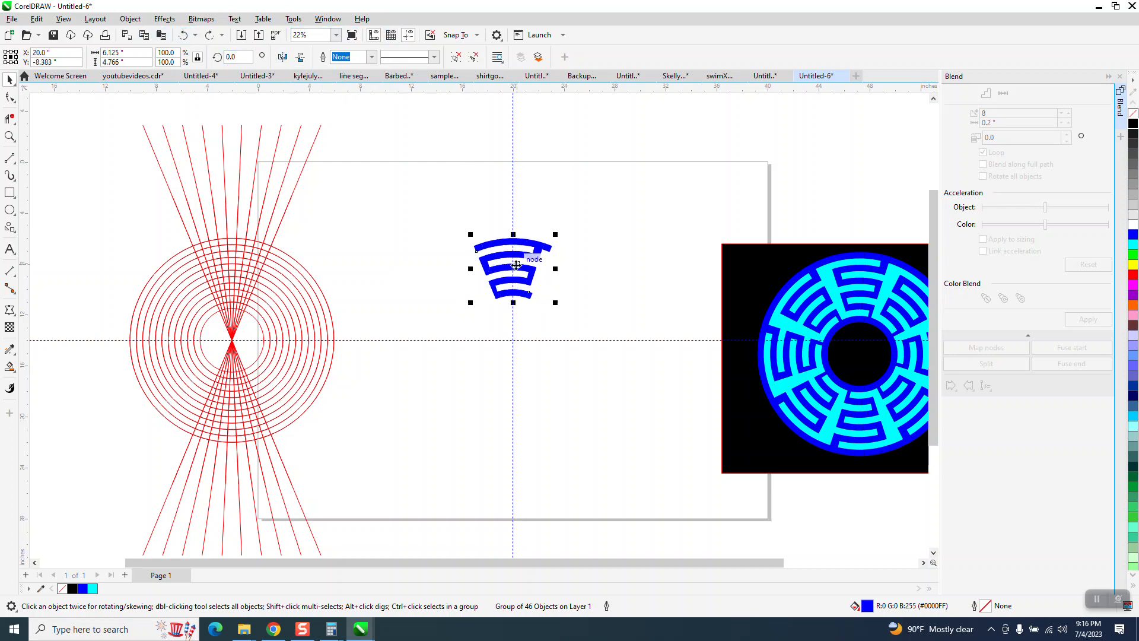
Move the blue segment's rotation centre to the guideline intersection and create a copy rotated 45° around it
{"action": "left_click", "coordinate": [514, 268]}
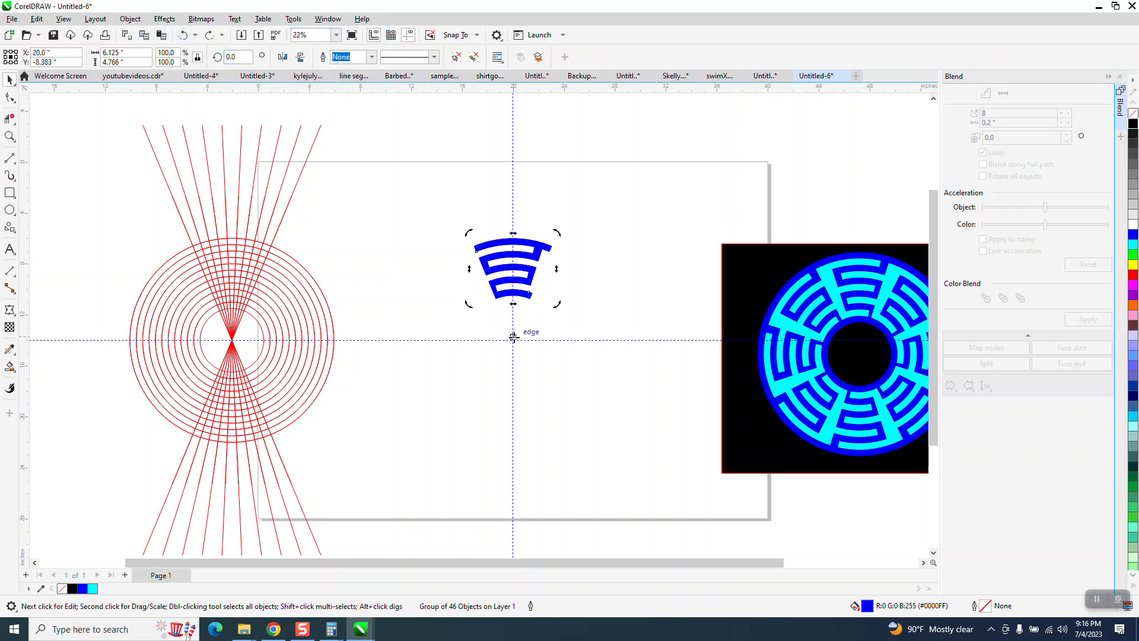
{"action": "left_click", "coordinate": [521, 268]}
{"action": "left_click", "coordinate": [521, 269]}
{"action": "double_click", "coordinate": [244, 56]}
{"action": "type", "text": "45"}
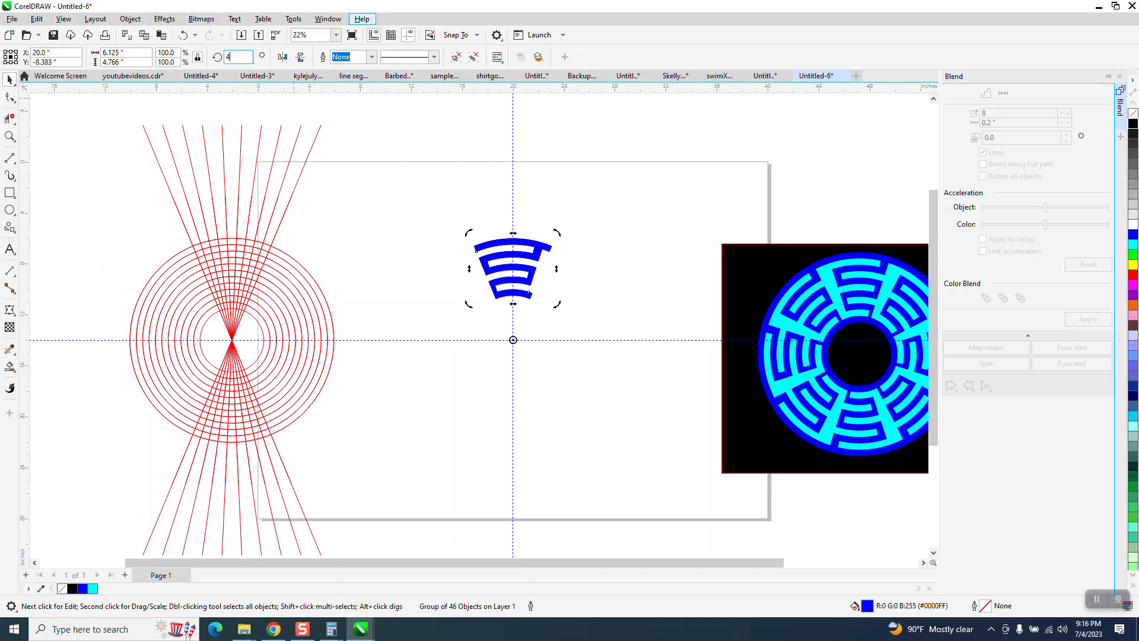
{"action": "key", "text": "Return"}
Repeat the 45° rotated duplication six more times to complete the blue ring
{"action": "key", "text": "ctrl+d"}
{"action": "key", "text": "ctrl+d"}
{"action": "key", "text": "ctrl+d"}
{"action": "key", "text": "ctrl+d"}
{"action": "key", "text": "ctrl+d"}
{"action": "key", "text": "ctrl+d"}
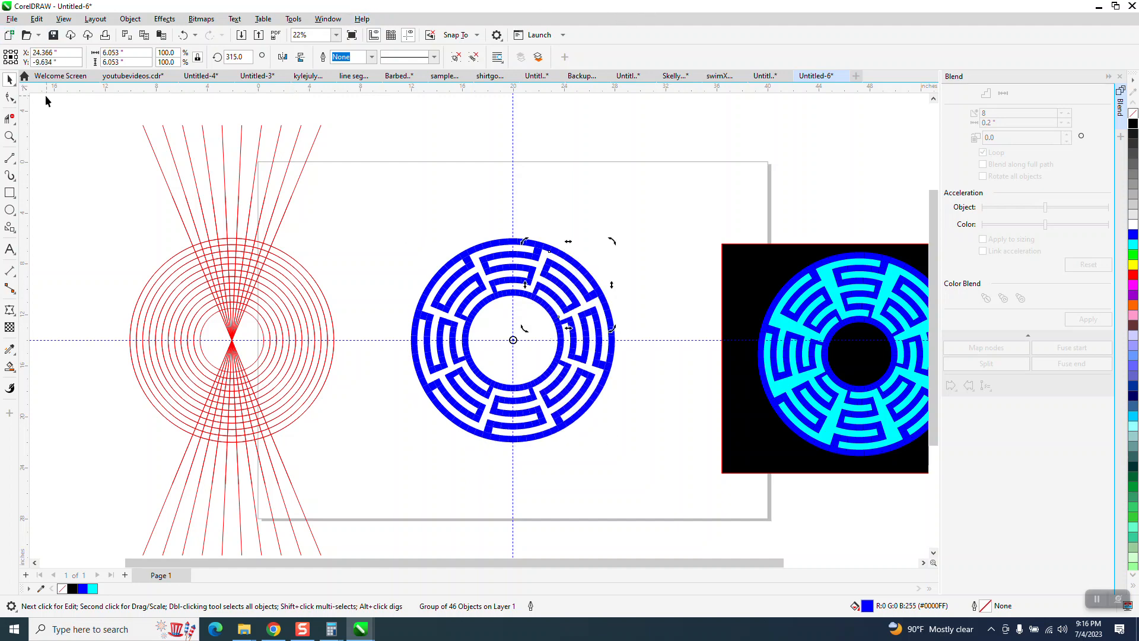
Set the Smart Fill colour to cyan from the RGB palette
{"action": "left_click", "coordinate": [9, 136]}
{"action": "left_click_drag", "start_coordinate": [394, 221], "coordinate": [744, 471]}
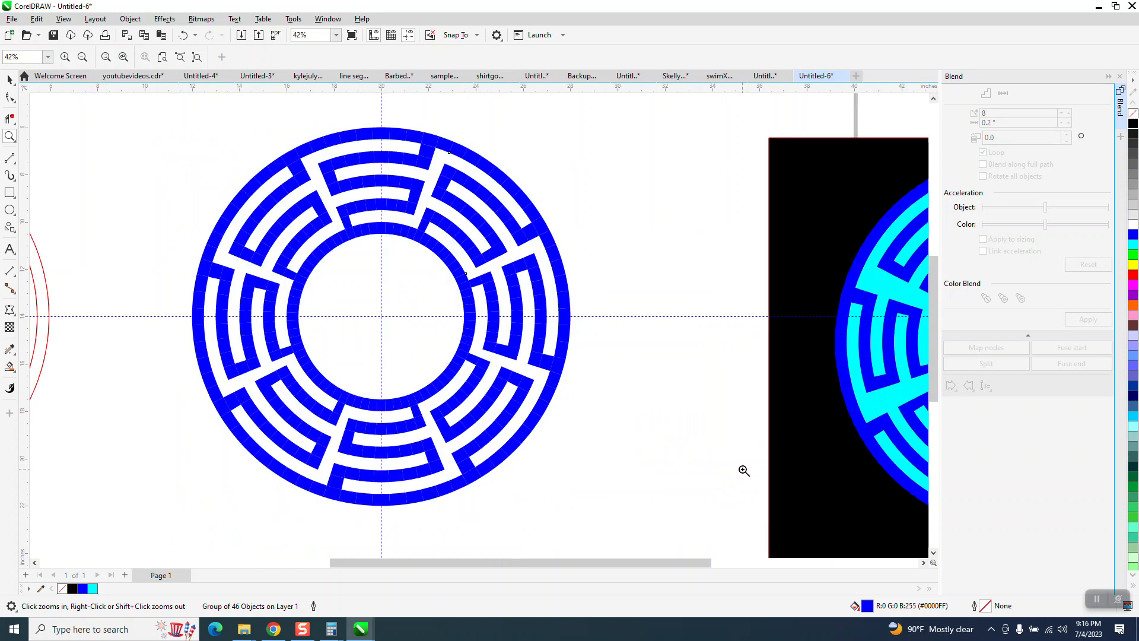
{"action": "right_click", "coordinate": [546, 386]}
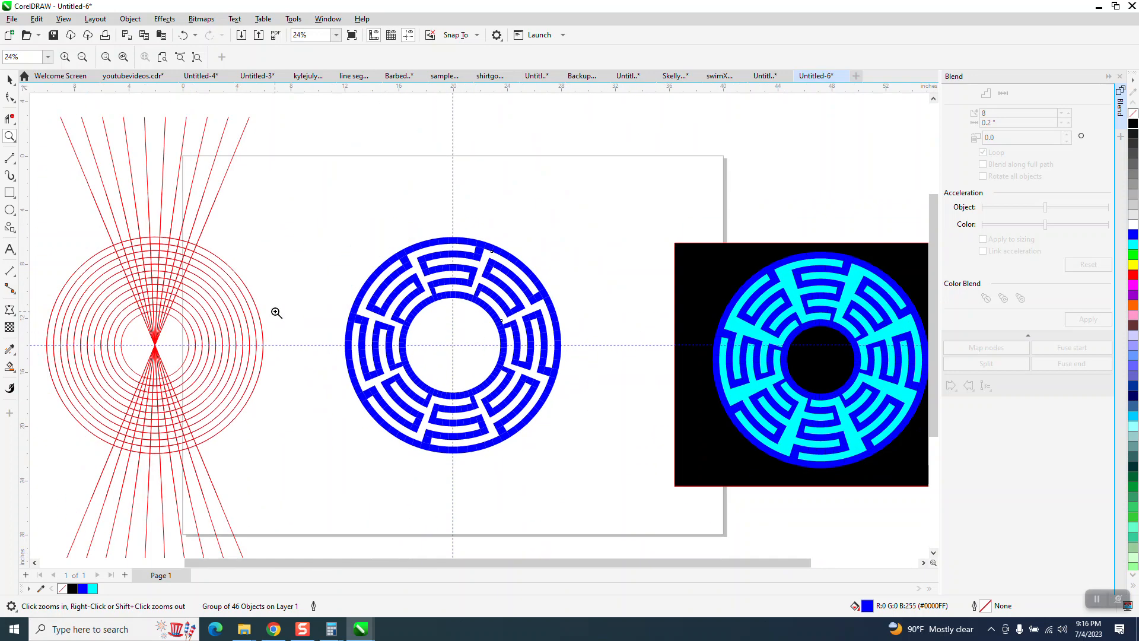
{"action": "left_click", "coordinate": [10, 367]}
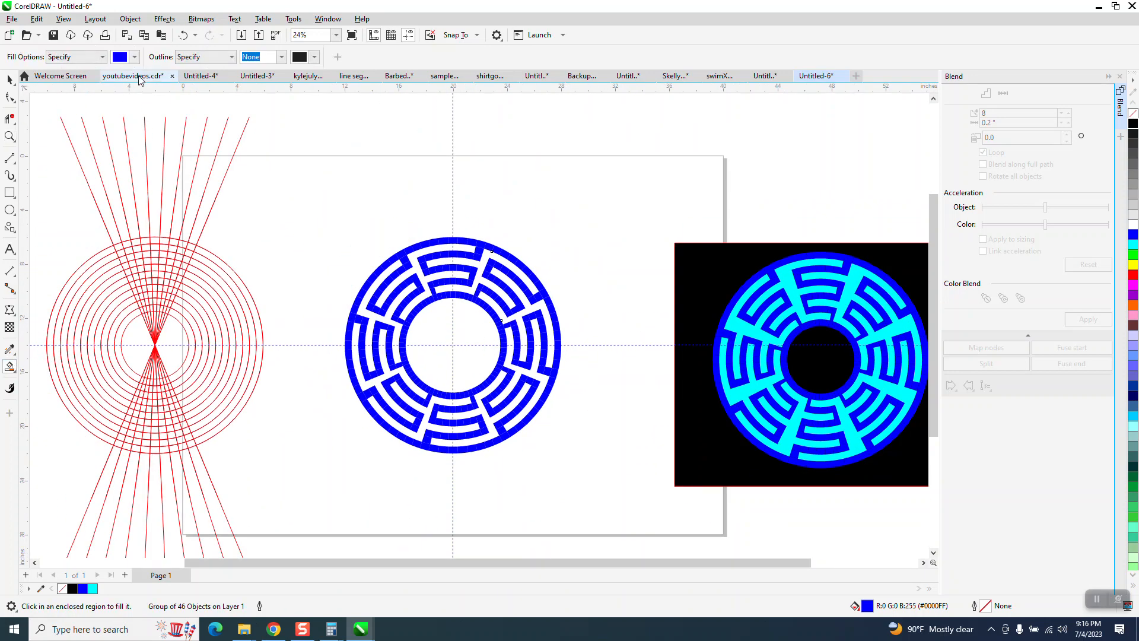
{"action": "left_click", "coordinate": [135, 56]}
{"action": "left_click", "coordinate": [185, 130]}
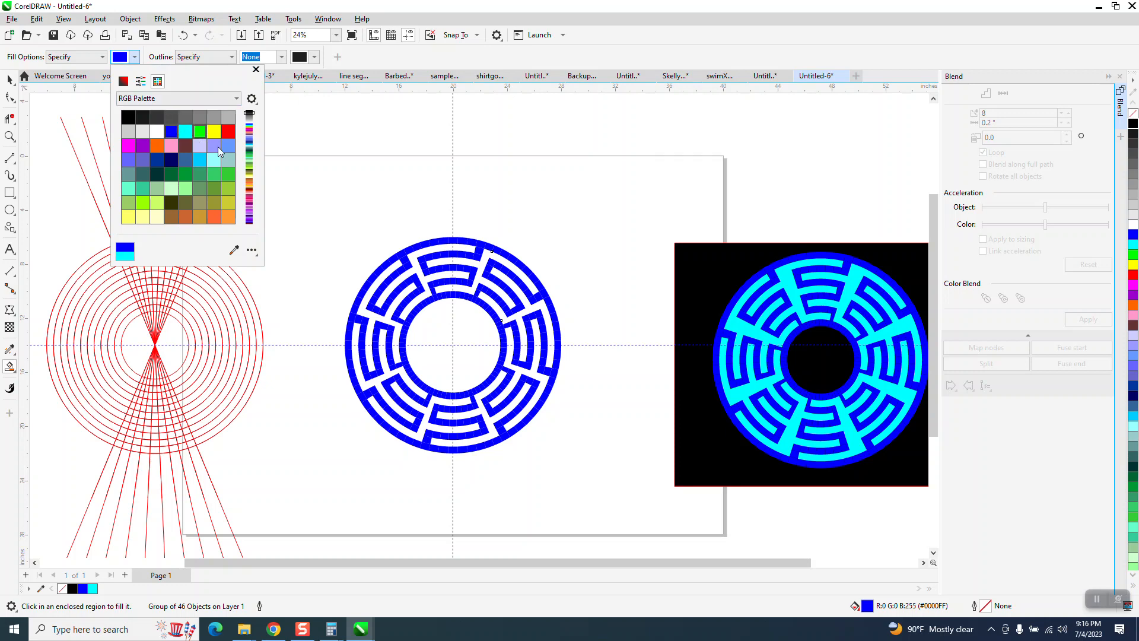
Fill all eight white gaps between the blue key segments of the new ring with cyan
{"action": "left_click", "coordinate": [415, 253]}
{"action": "left_click", "coordinate": [416, 255]}
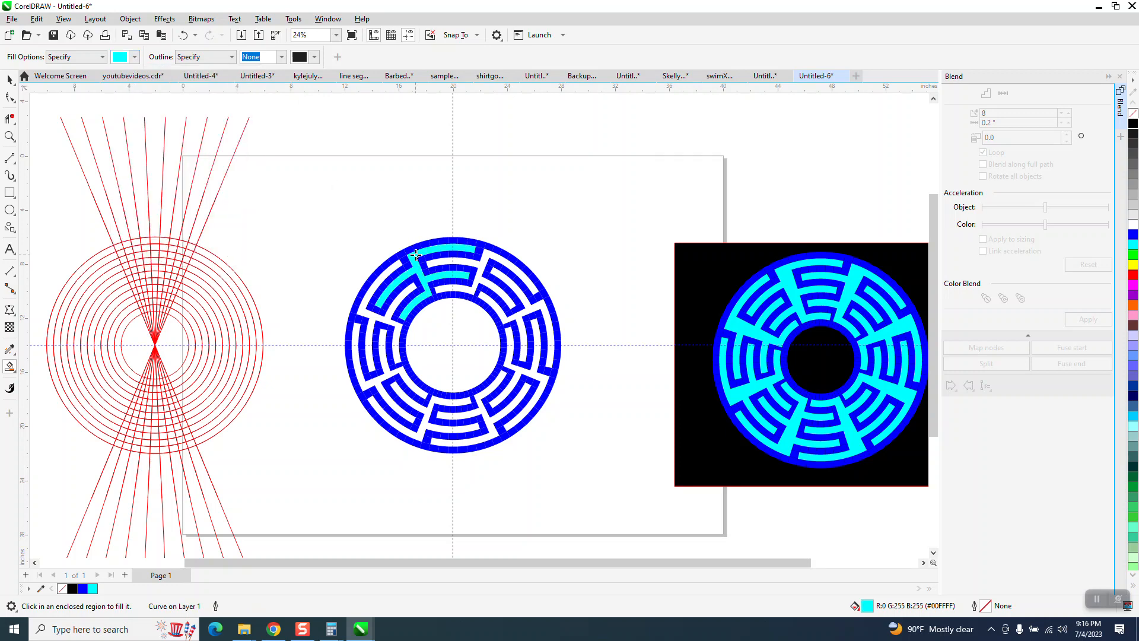
{"action": "left_click", "coordinate": [391, 270]}
{"action": "left_click", "coordinate": [356, 350]}
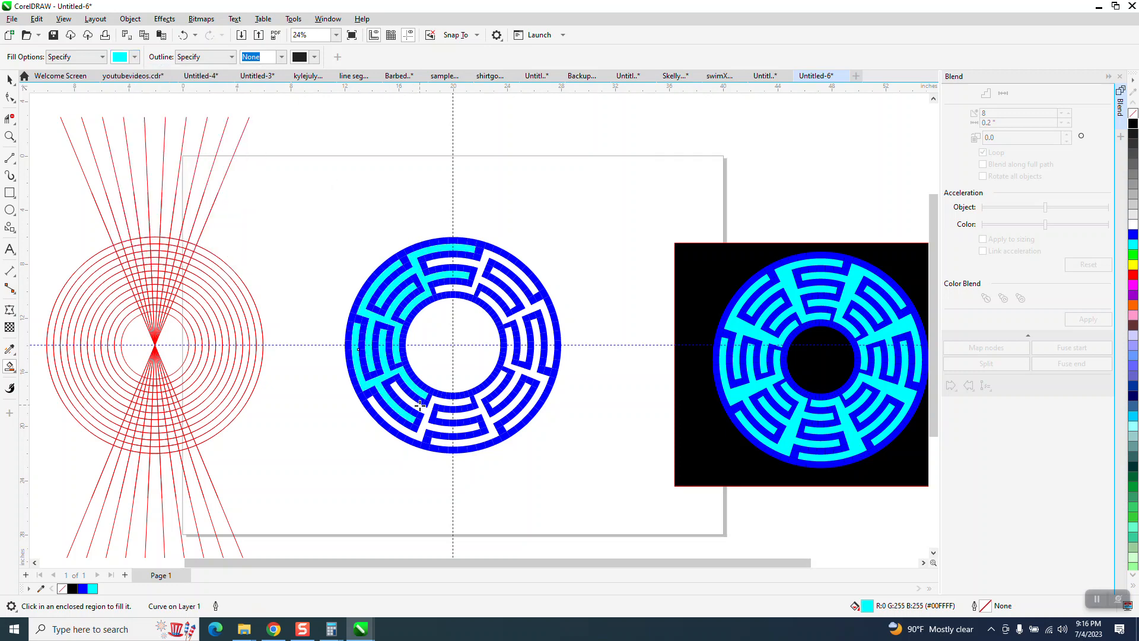
{"action": "left_click", "coordinate": [421, 408]}
{"action": "left_click", "coordinate": [493, 388]}
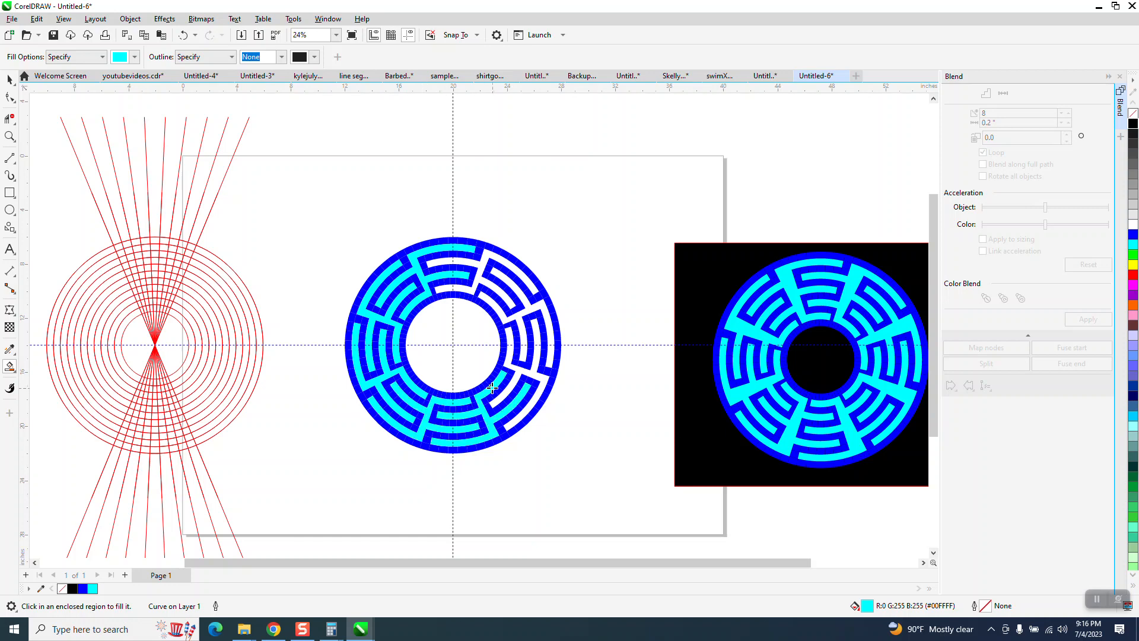
{"action": "left_click", "coordinate": [511, 350]}
{"action": "left_click", "coordinate": [501, 314]}
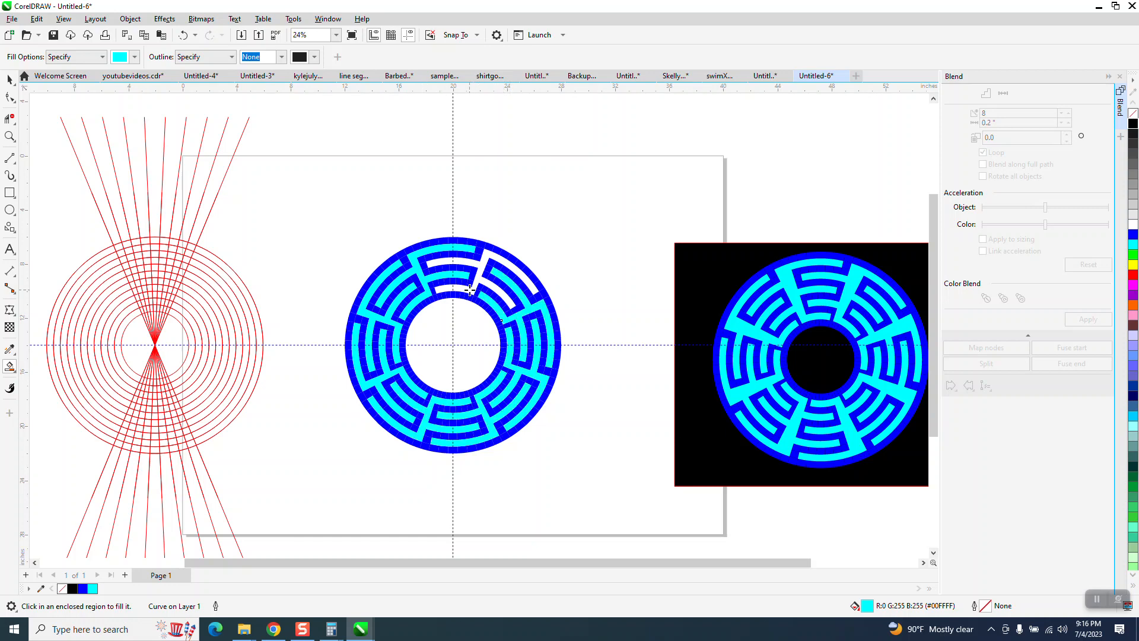
{"action": "left_click", "coordinate": [474, 291]}
Move the black rectangle from the reference ring to sit behind the new blue and cyan ring
{"action": "left_click", "coordinate": [10, 79]}
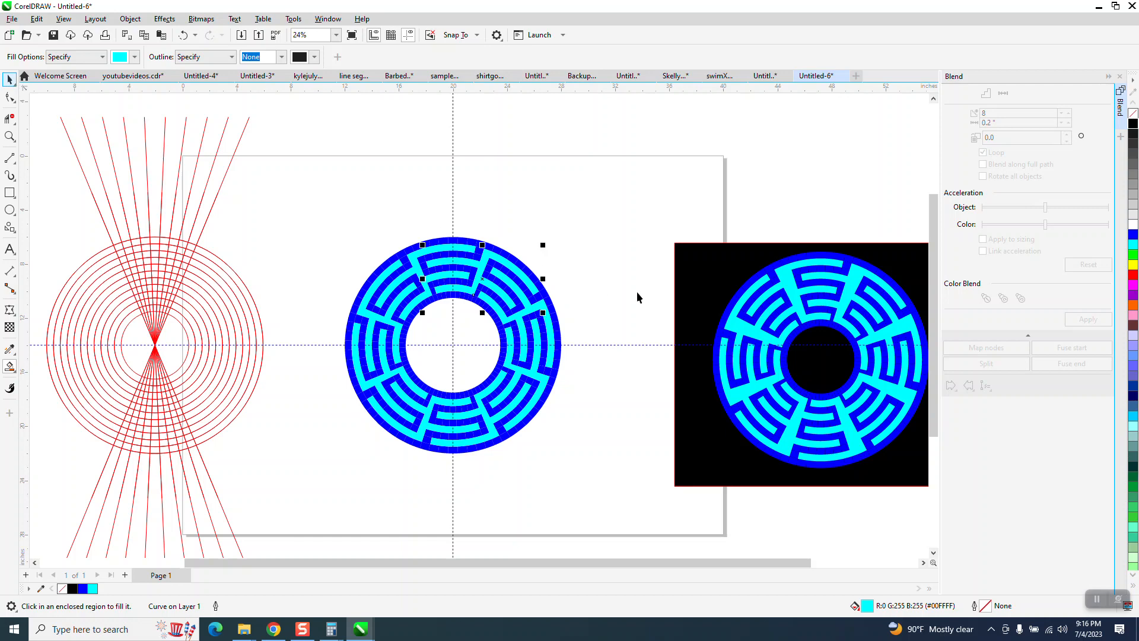
{"action": "left_click_drag", "start_coordinate": [687, 288], "coordinate": [331, 271]}
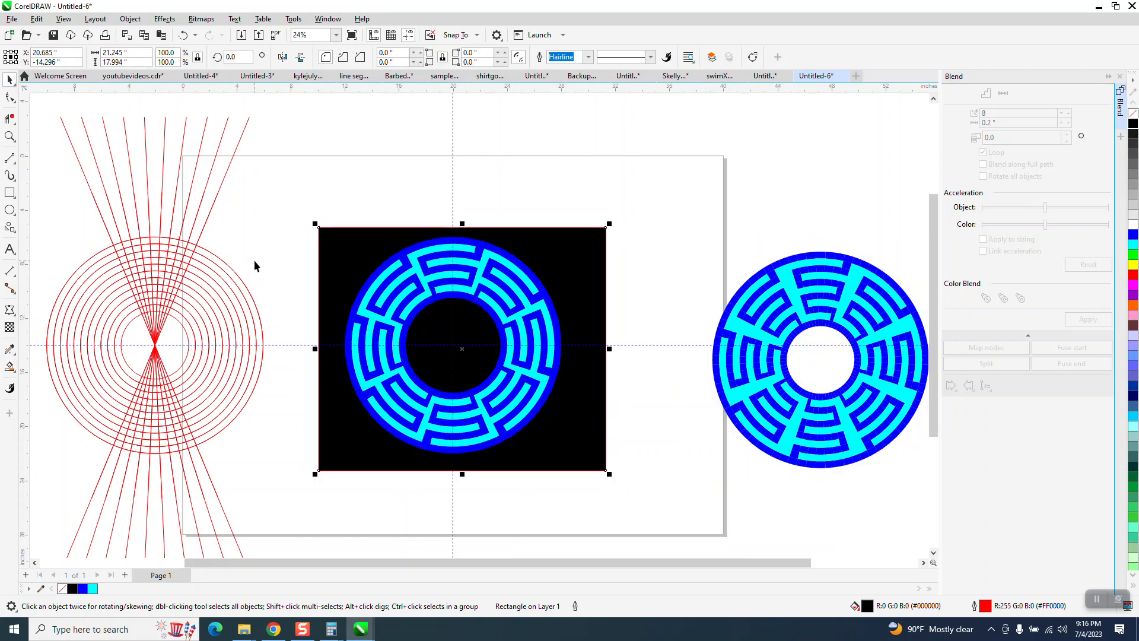